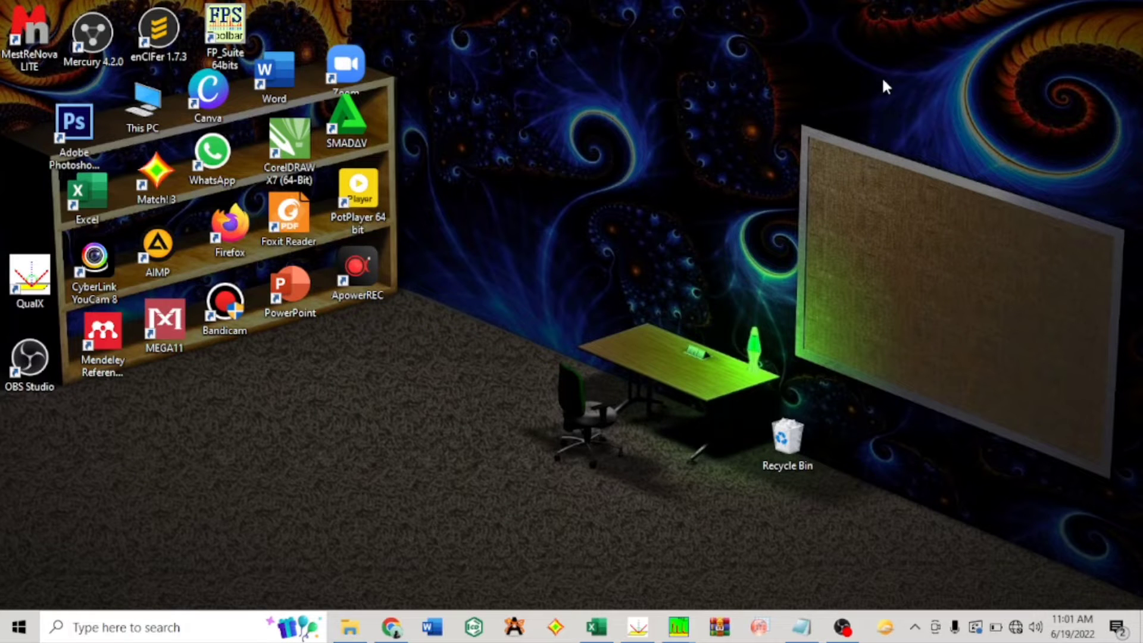
Step: Launch OriginPro and import sampel (2) xrd.dat from the Analisis Difraksi folder into the Book1 worksheet, then dismiss the script message
{"action": "left_click", "coordinate": [768, 628]}
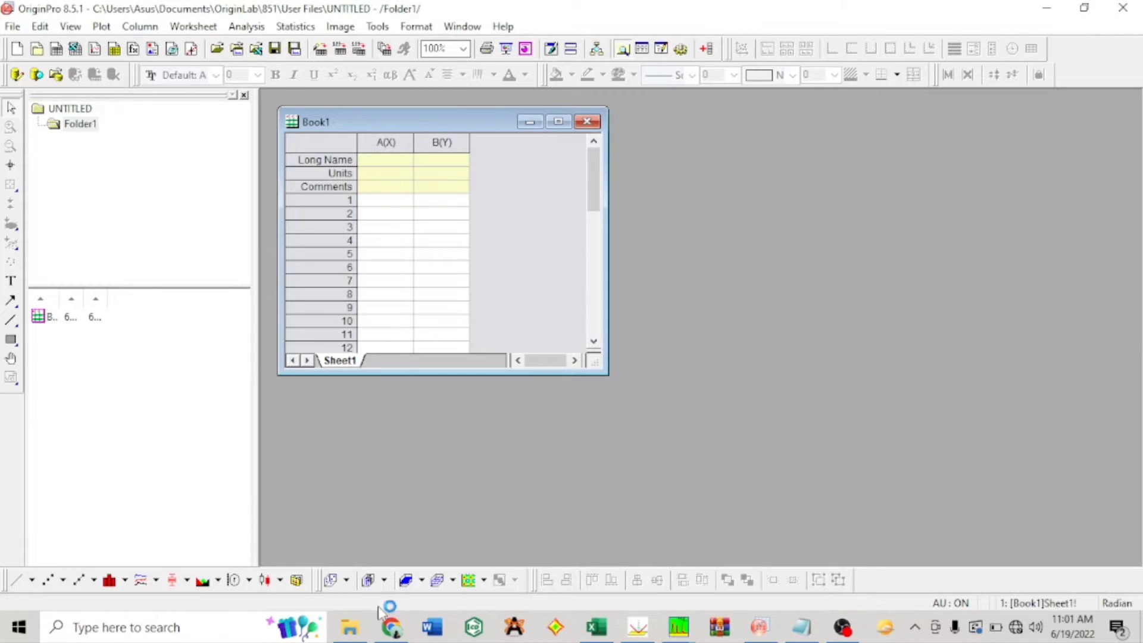
{"action": "left_click", "coordinate": [352, 628]}
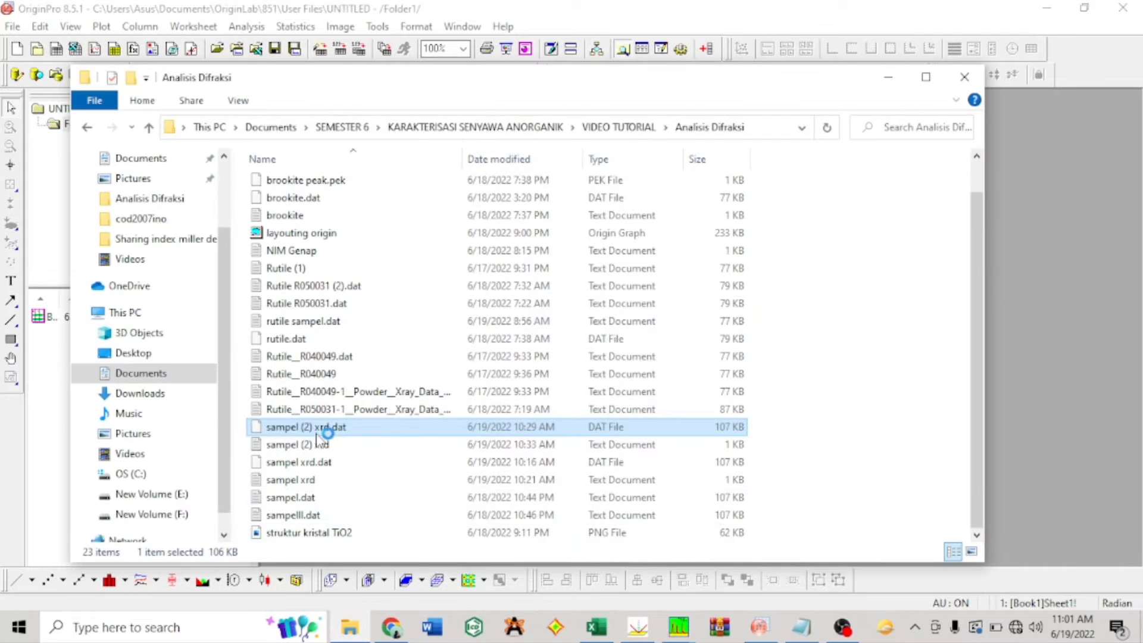
{"action": "left_click_drag", "start_coordinate": [327, 428], "coordinate": [375, 190]}
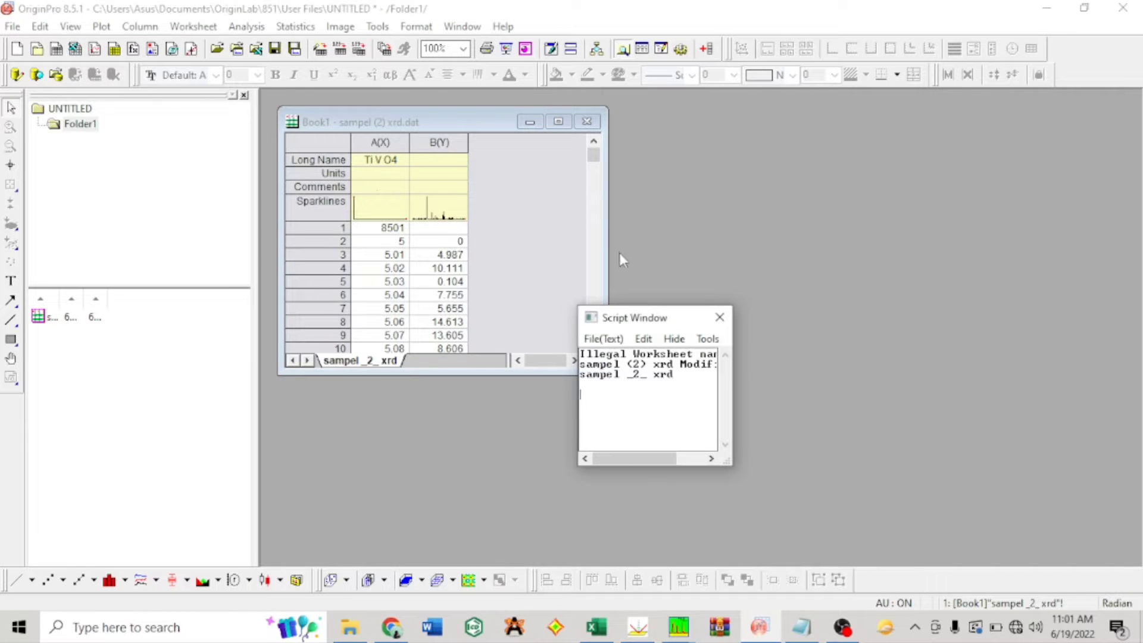
{"action": "left_click", "coordinate": [720, 317]}
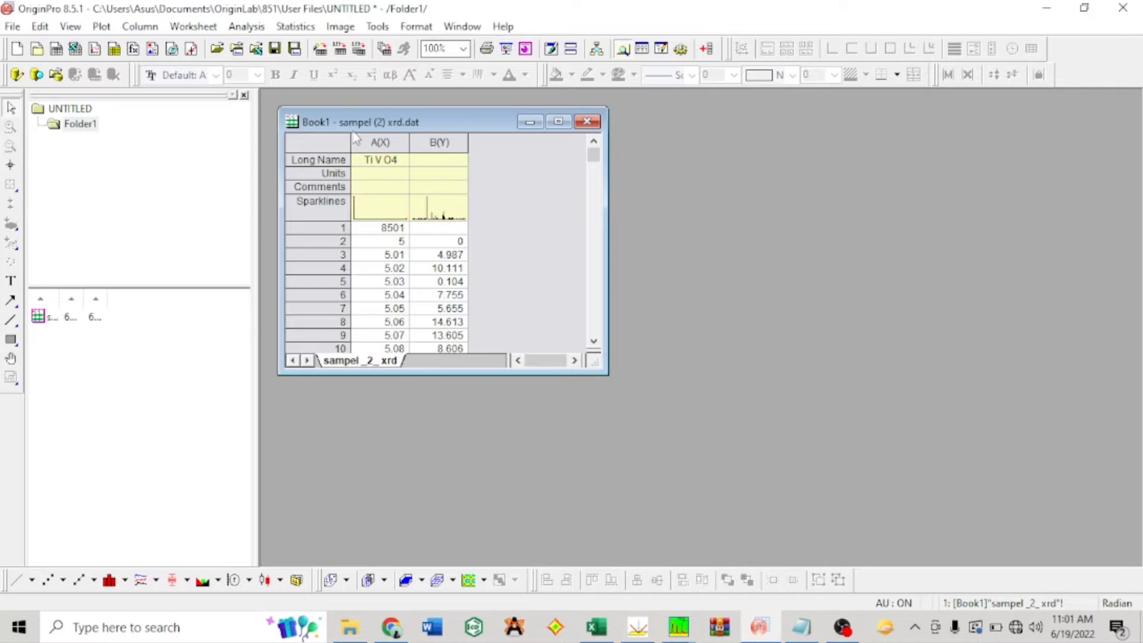
Step: Plot columns A(X) and B(Y) as a Stack Lines by Y Offsets graph and maximize the graph window
{"action": "left_click_drag", "start_coordinate": [381, 141], "coordinate": [432, 139]}
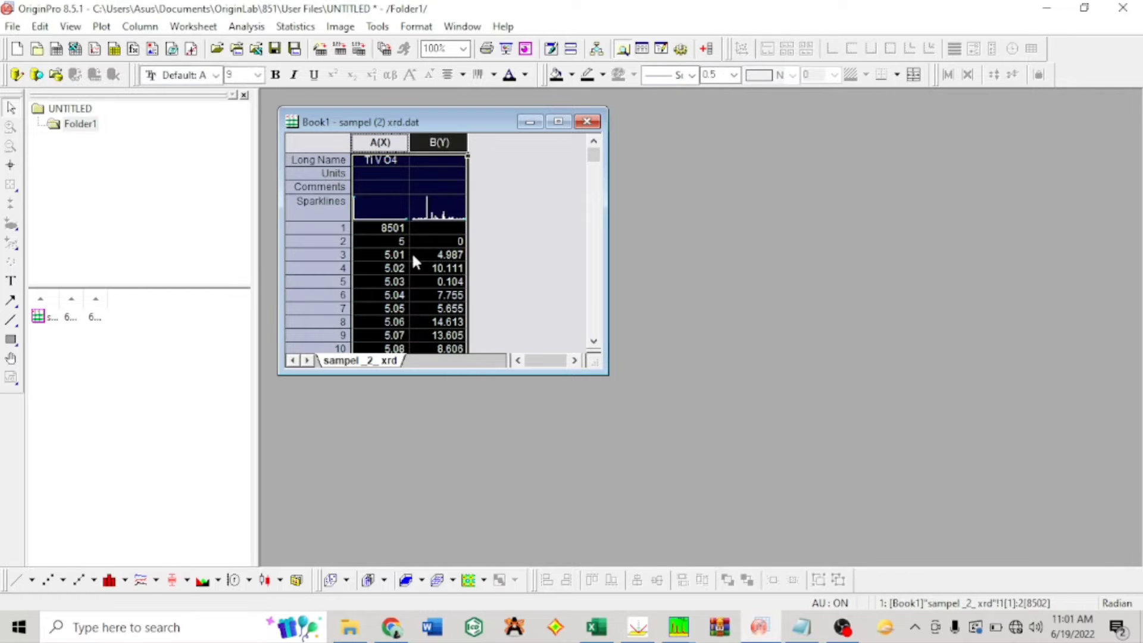
{"action": "left_click", "coordinate": [156, 580]}
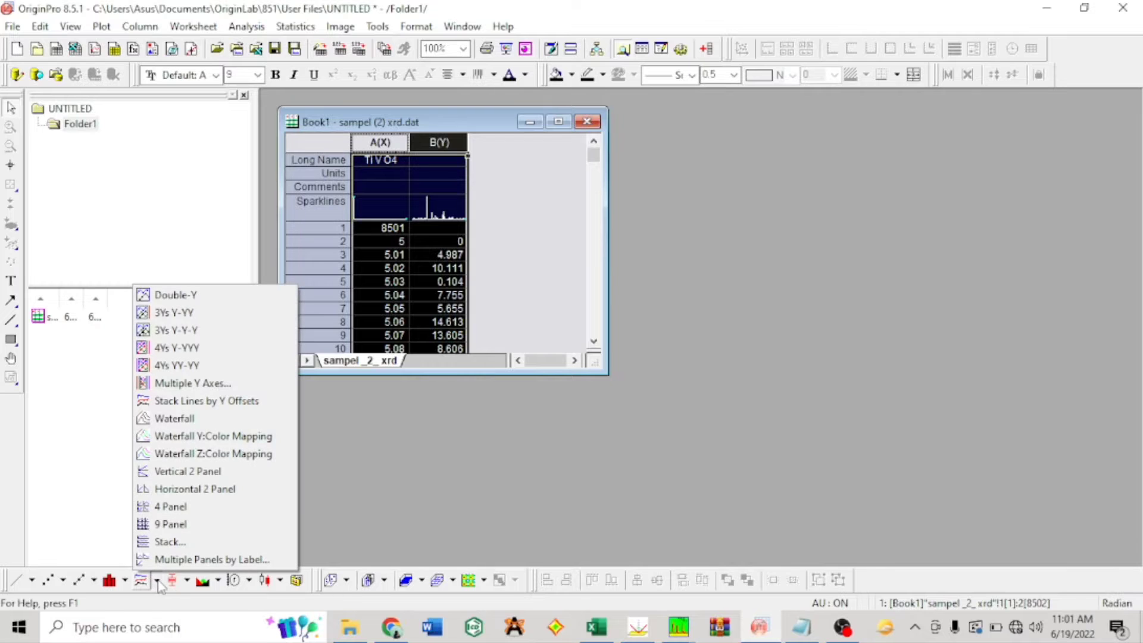
{"action": "left_click", "coordinate": [250, 402]}
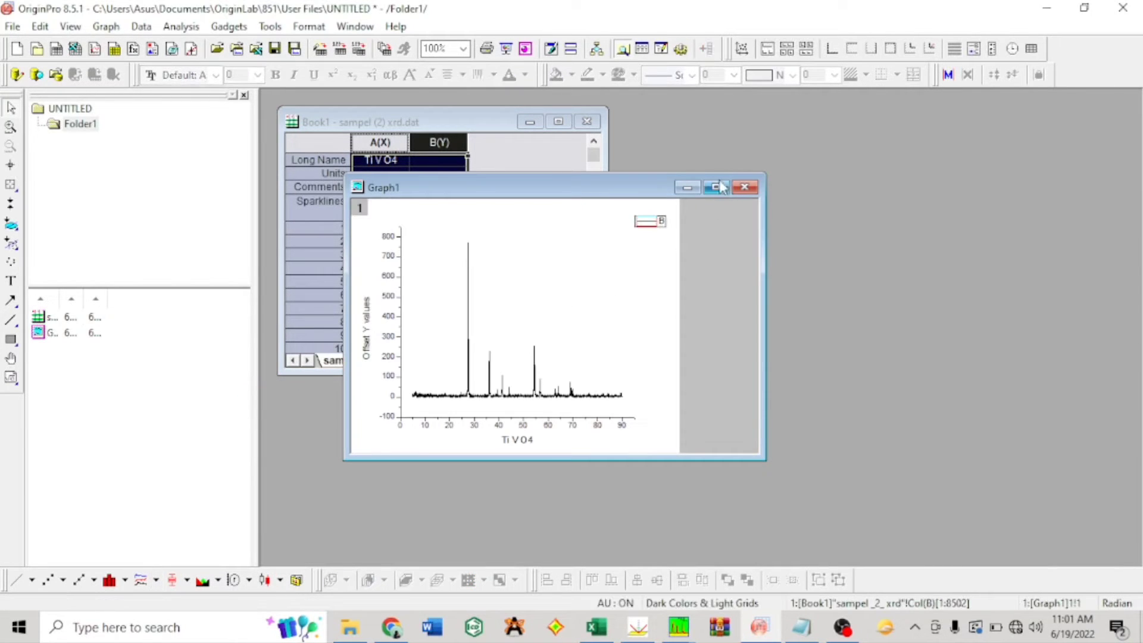
{"action": "left_click", "coordinate": [717, 187]}
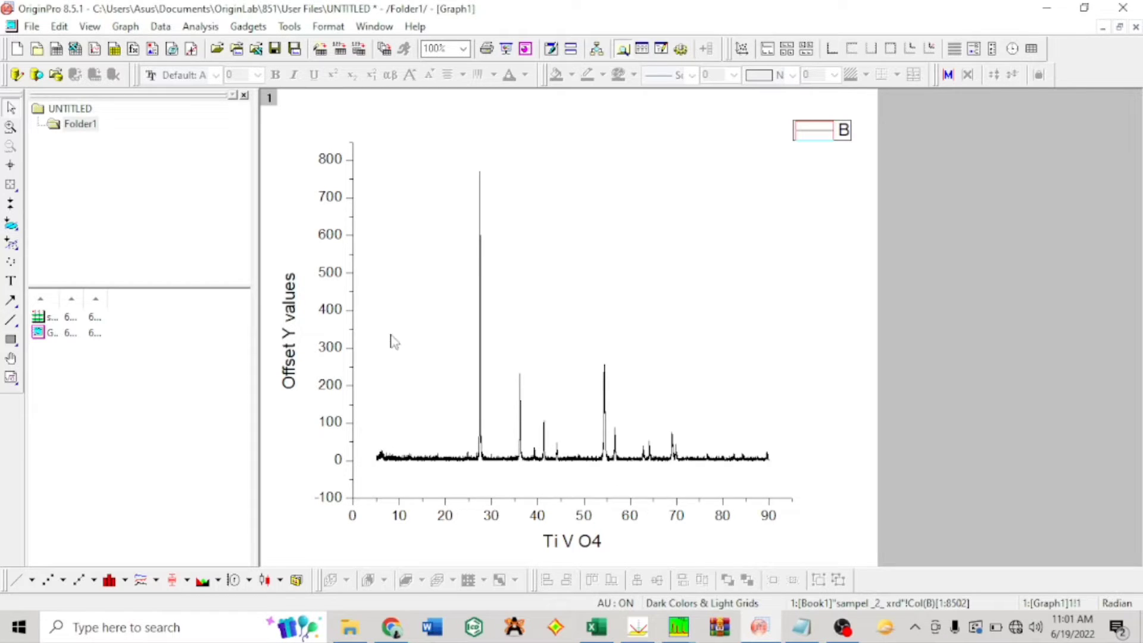
Step: Set up signal smoothing of the plotted curve with 25 points of window and polynomial order 5
{"action": "left_click", "coordinate": [200, 27]}
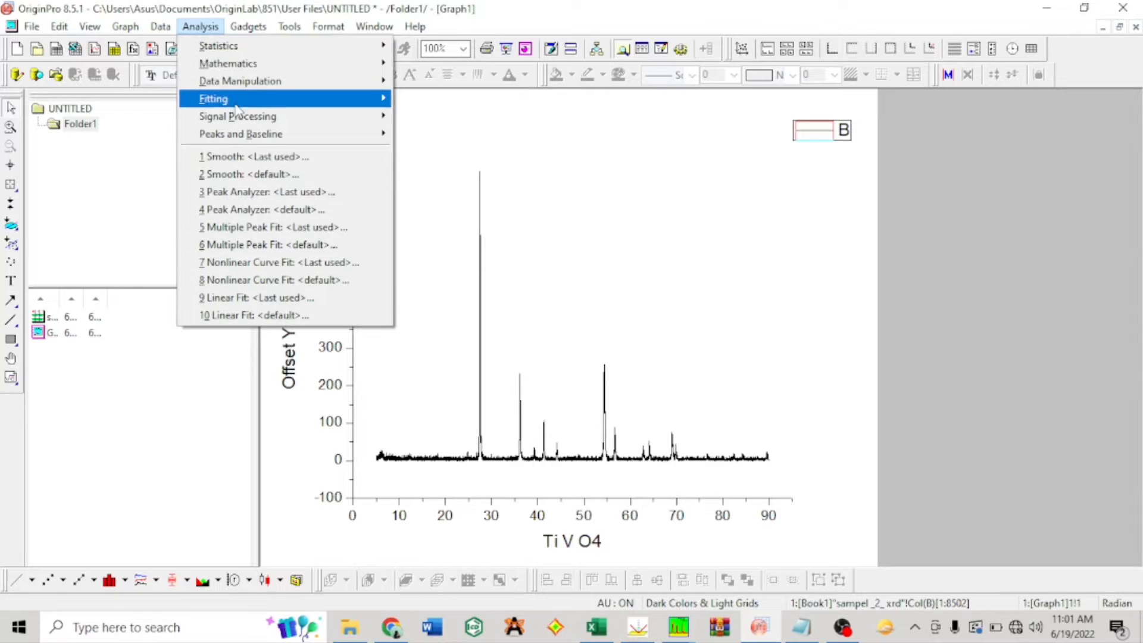
{"action": "mouse_move", "coordinate": [237, 117]}
{"action": "mouse_move", "coordinate": [515, 117]}
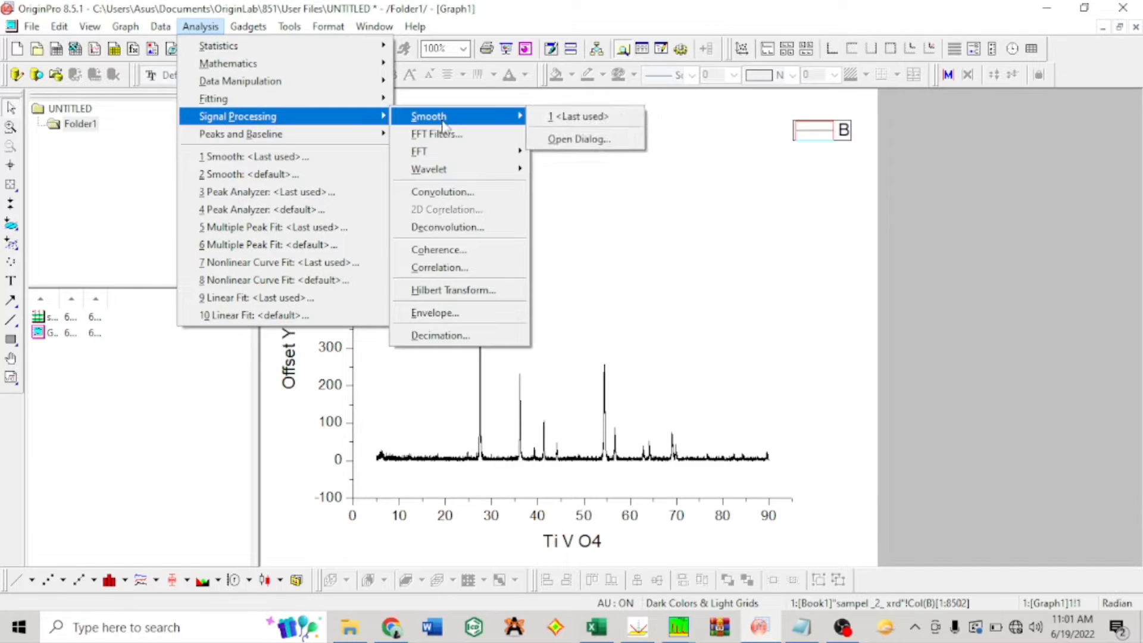
{"action": "left_click", "coordinate": [600, 140]}
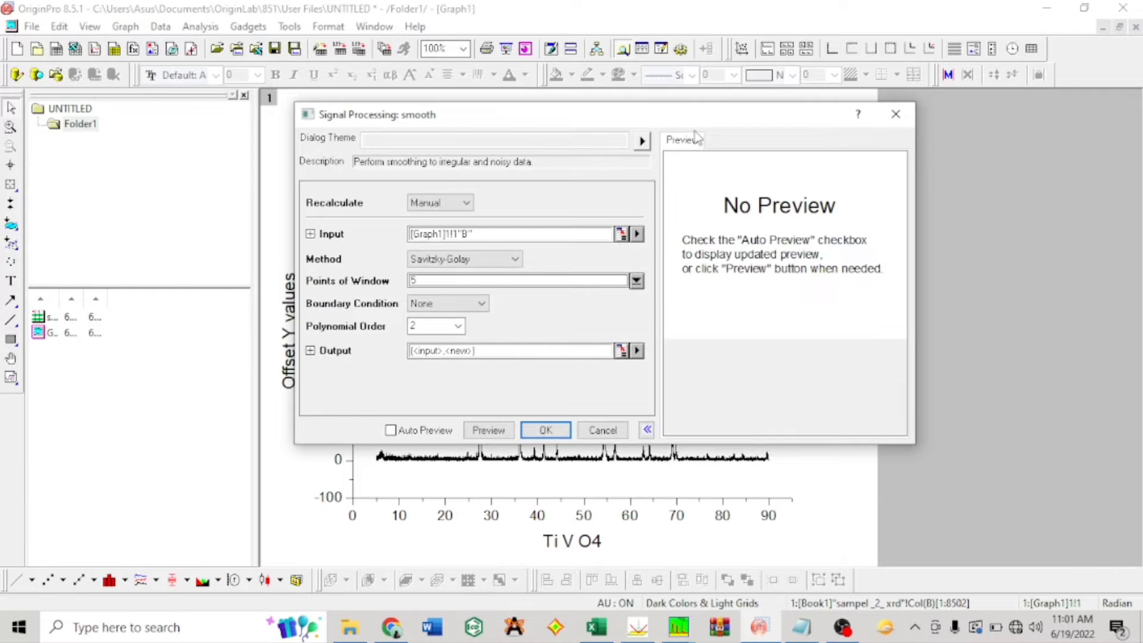
{"action": "double_click", "coordinate": [443, 278]}
{"action": "type", "text": "2"}
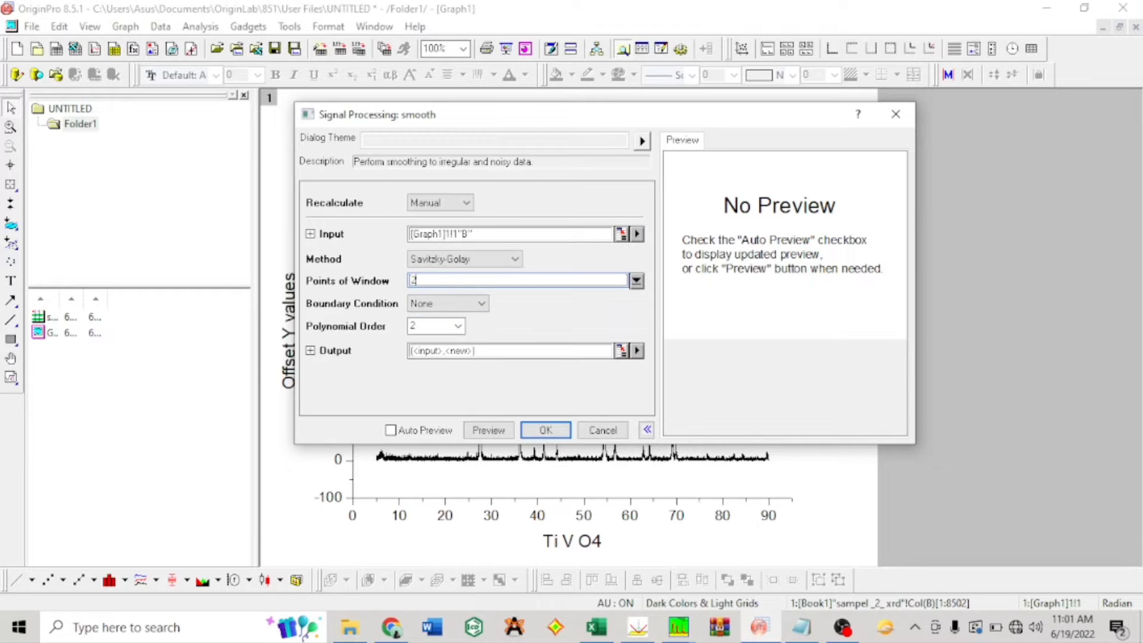
{"action": "left_click", "coordinate": [444, 328]}
{"action": "type", "text": "5"}
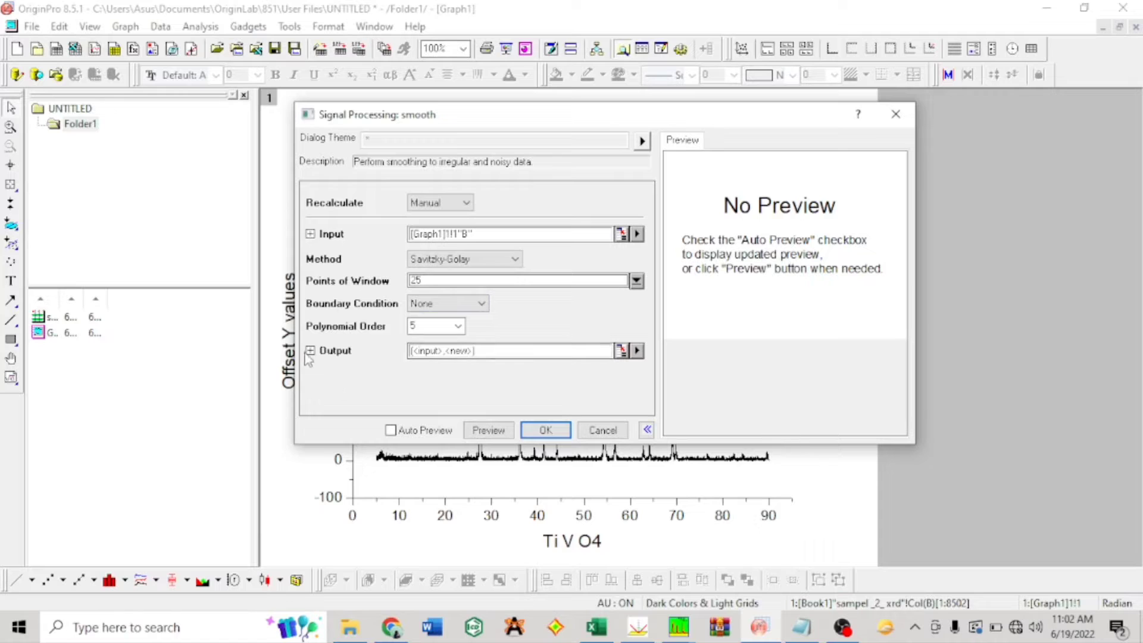
Step: Direct the smoothing output to overwrite the input XY data, run the smoothing and dismiss the script message
{"action": "left_click", "coordinate": [637, 351]}
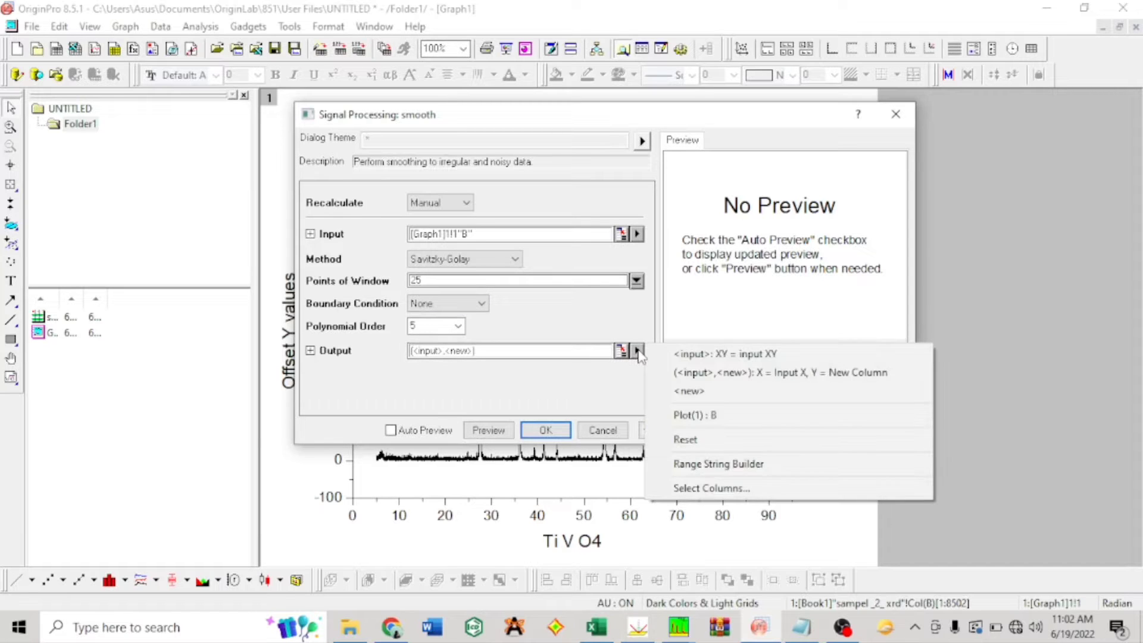
{"action": "left_click", "coordinate": [689, 355]}
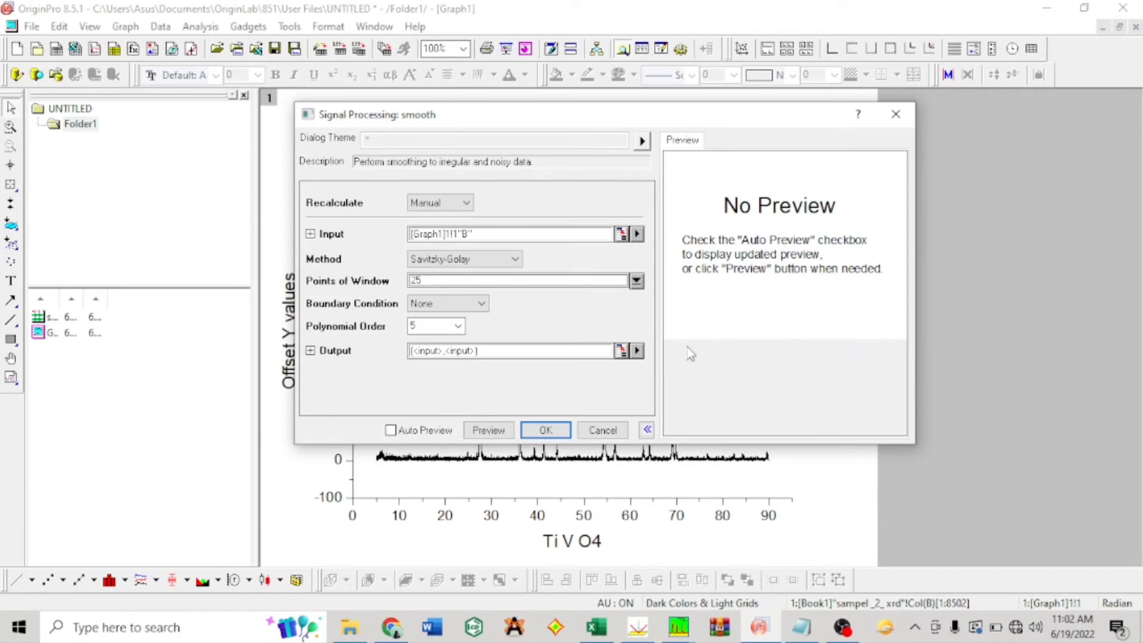
{"action": "left_click", "coordinate": [392, 432]}
{"action": "left_click", "coordinate": [545, 430]}
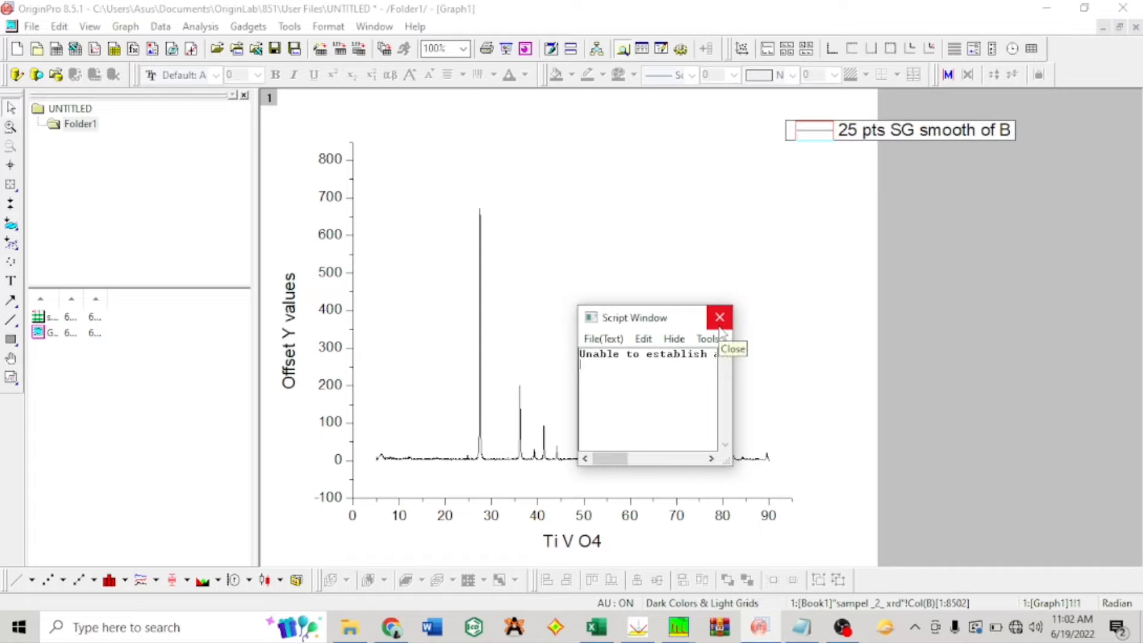
{"action": "left_click", "coordinate": [720, 322]}
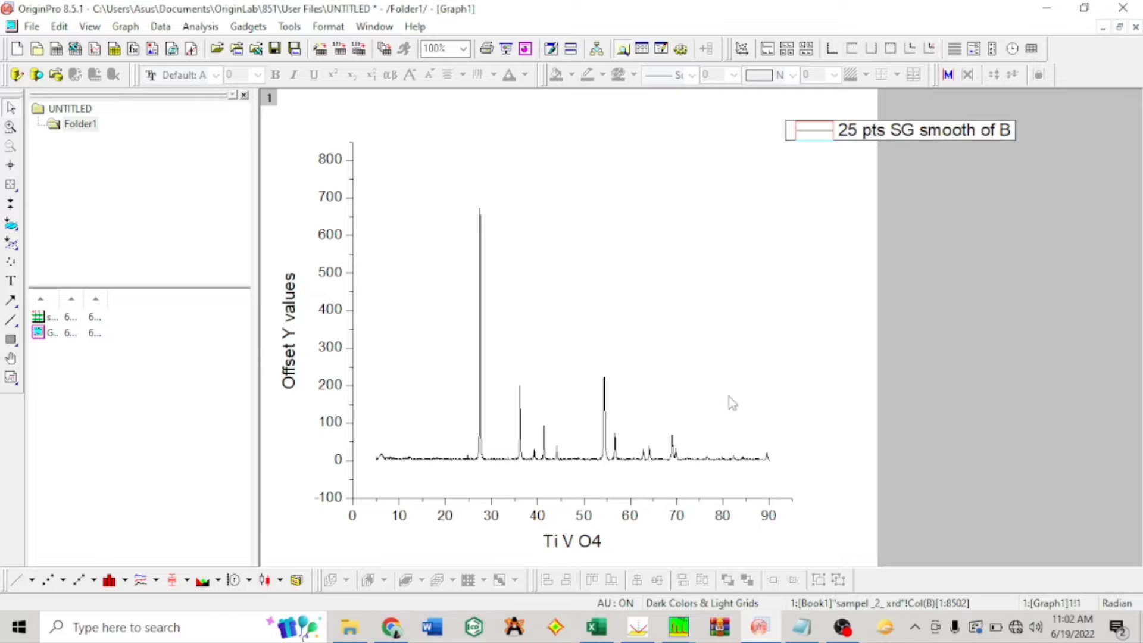
Step: Set the graph's horizontal axis scale to run from 5 to 90 and apply it
{"action": "double_click", "coordinate": [629, 499]}
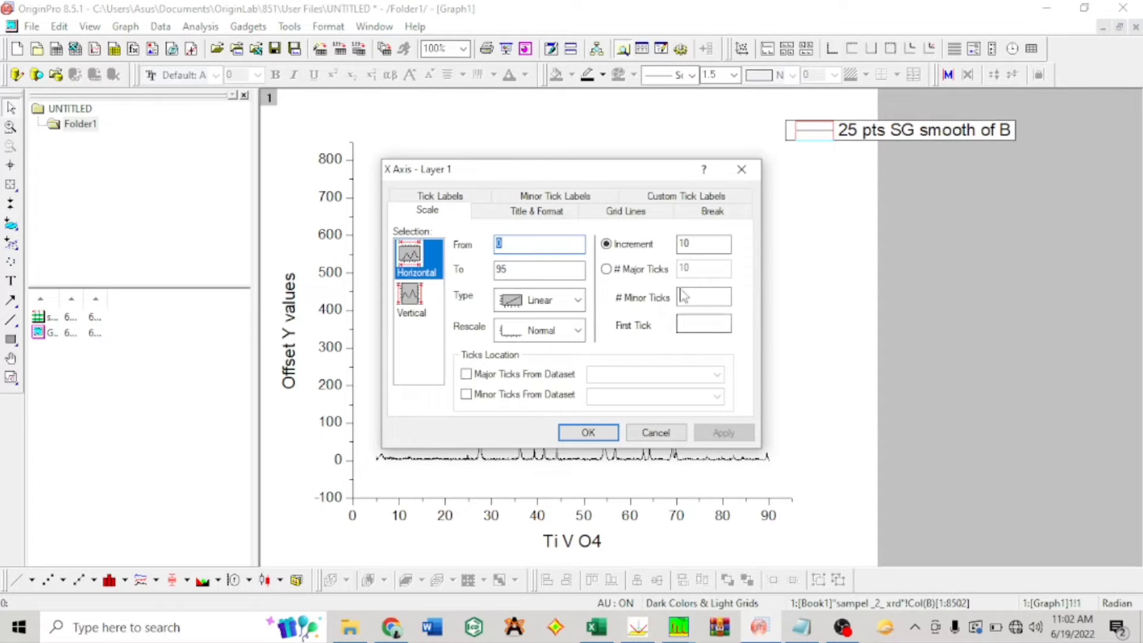
{"action": "left_click_drag", "start_coordinate": [619, 177], "coordinate": [624, 127]}
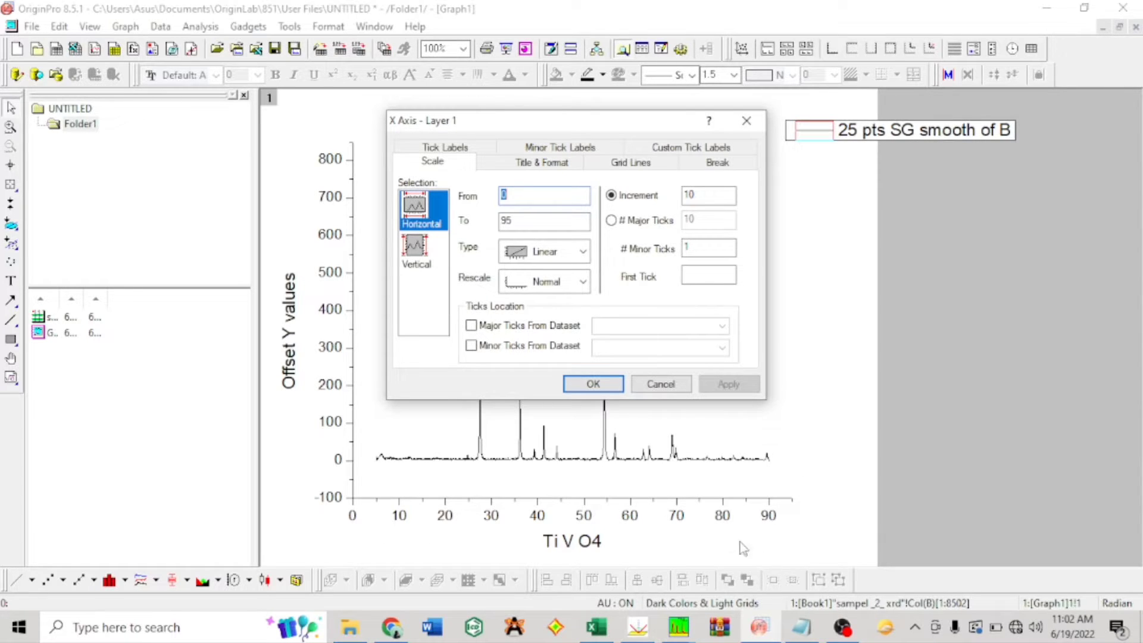
{"action": "left_click", "coordinate": [552, 198]}
{"action": "key", "text": "BackSpace"}
{"action": "type", "text": "5"}
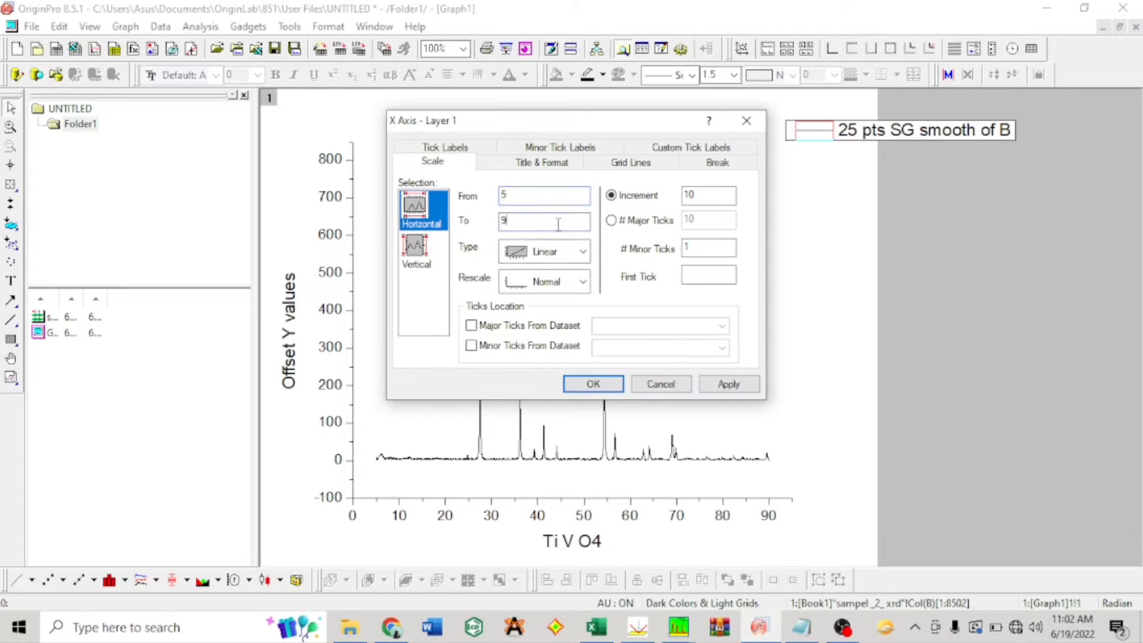
{"action": "left_click", "coordinate": [729, 383]}
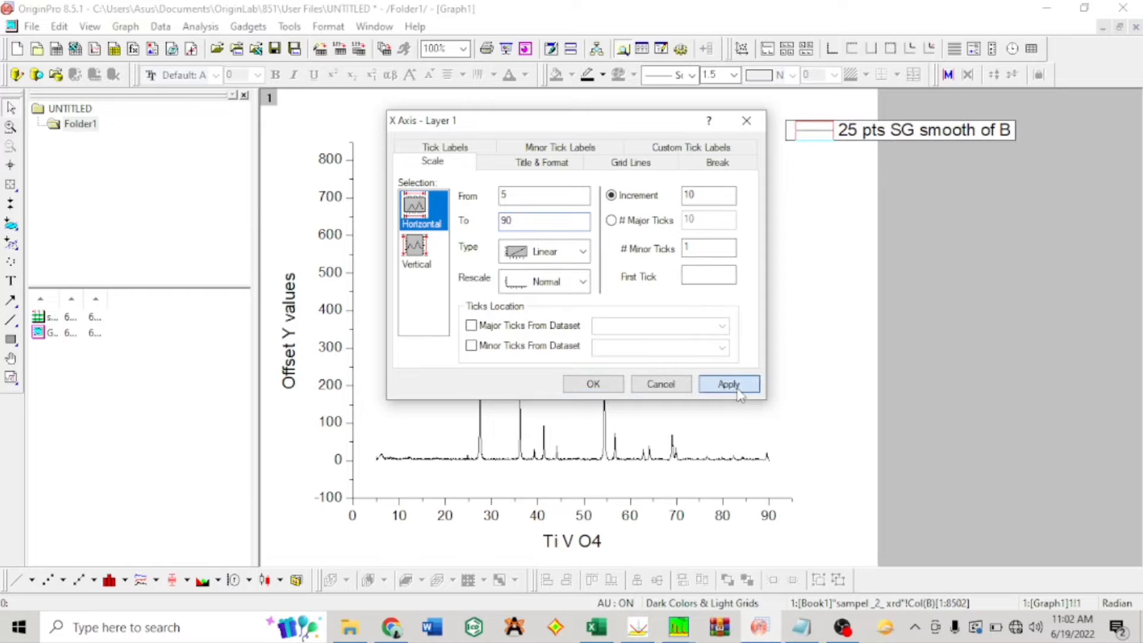
Step: Set the graph's vertical axis scale to run from 0 to 700 and apply it
{"action": "left_click", "coordinate": [419, 260]}
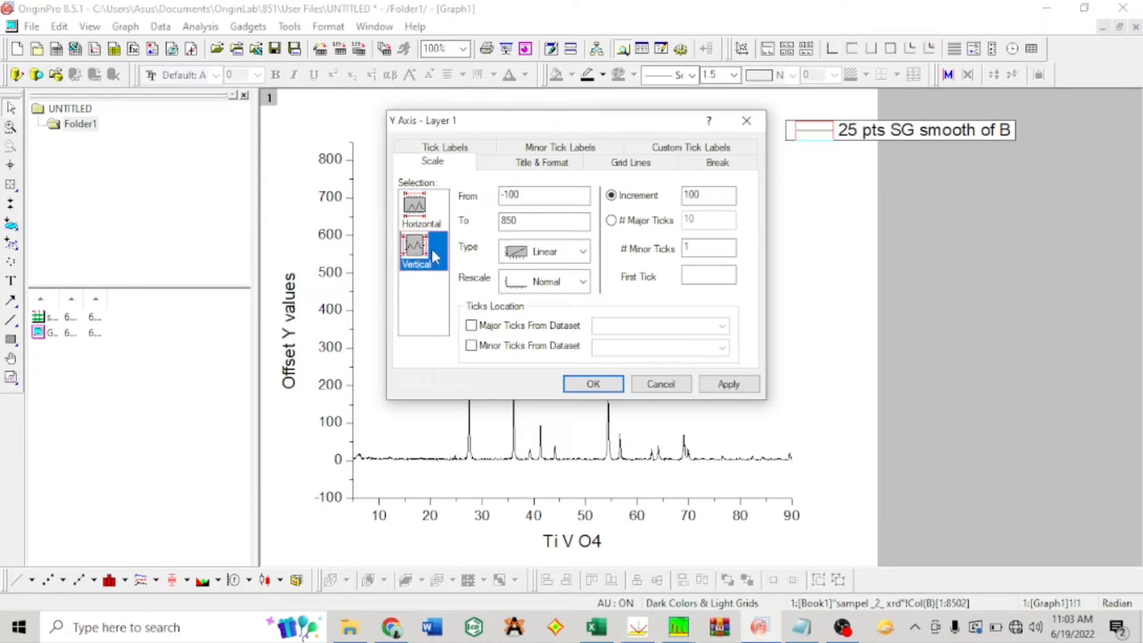
{"action": "left_click_drag", "start_coordinate": [623, 120], "coordinate": [744, 130]}
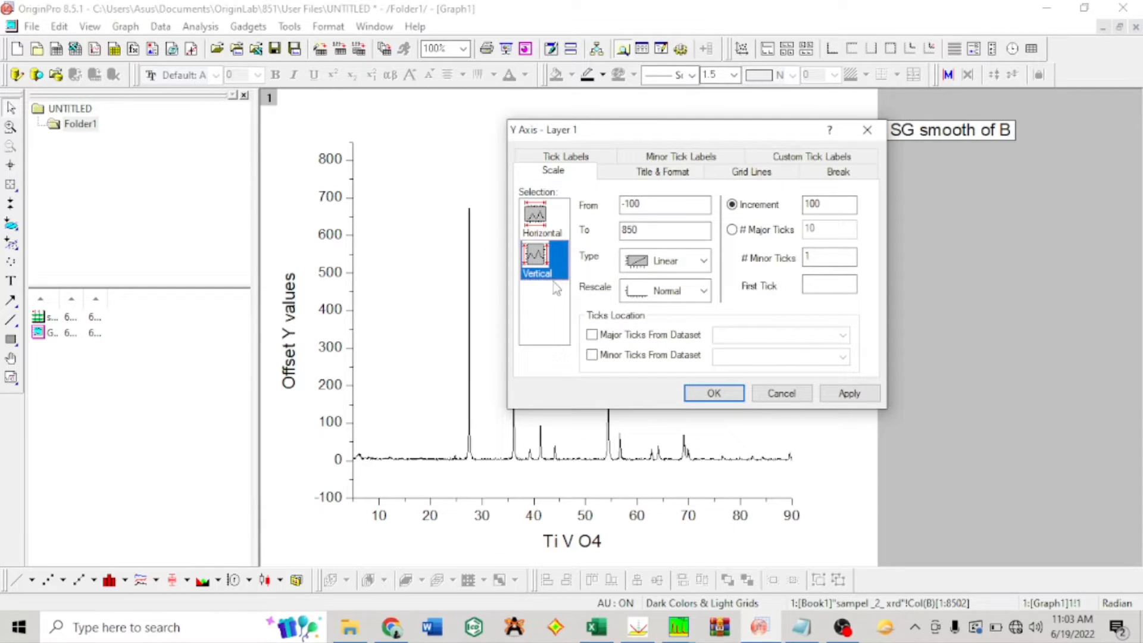
{"action": "left_click", "coordinate": [670, 207]}
{"action": "type", "text": "0"}
{"action": "left_click", "coordinate": [855, 395]}
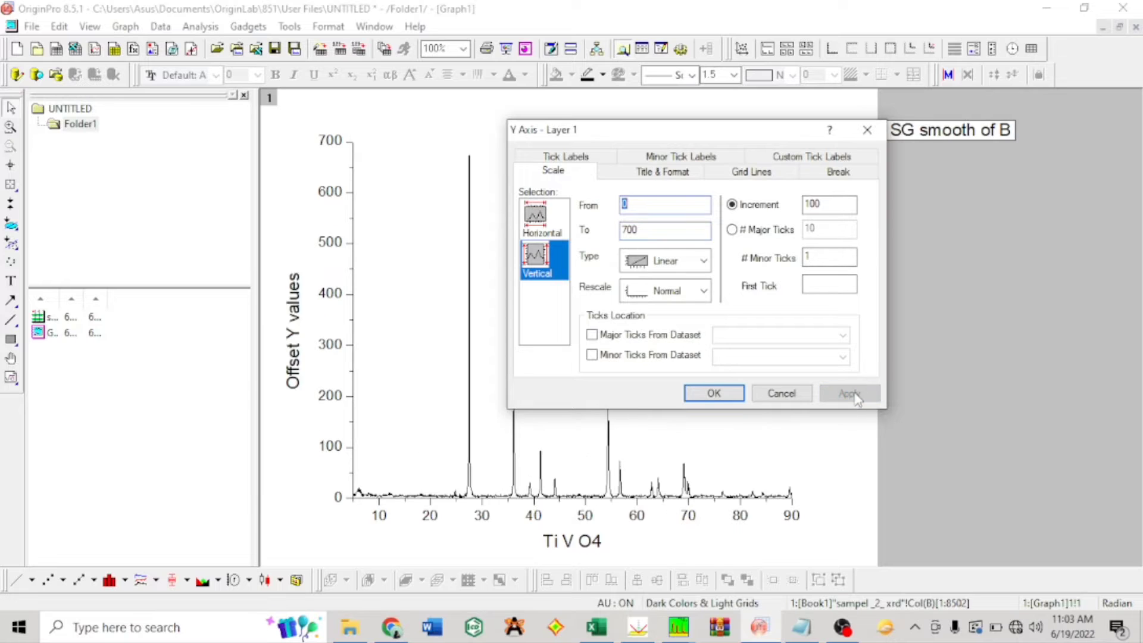
Step: Set the left axis's major and minor ticks to None and apply the format
{"action": "left_click", "coordinate": [669, 173]}
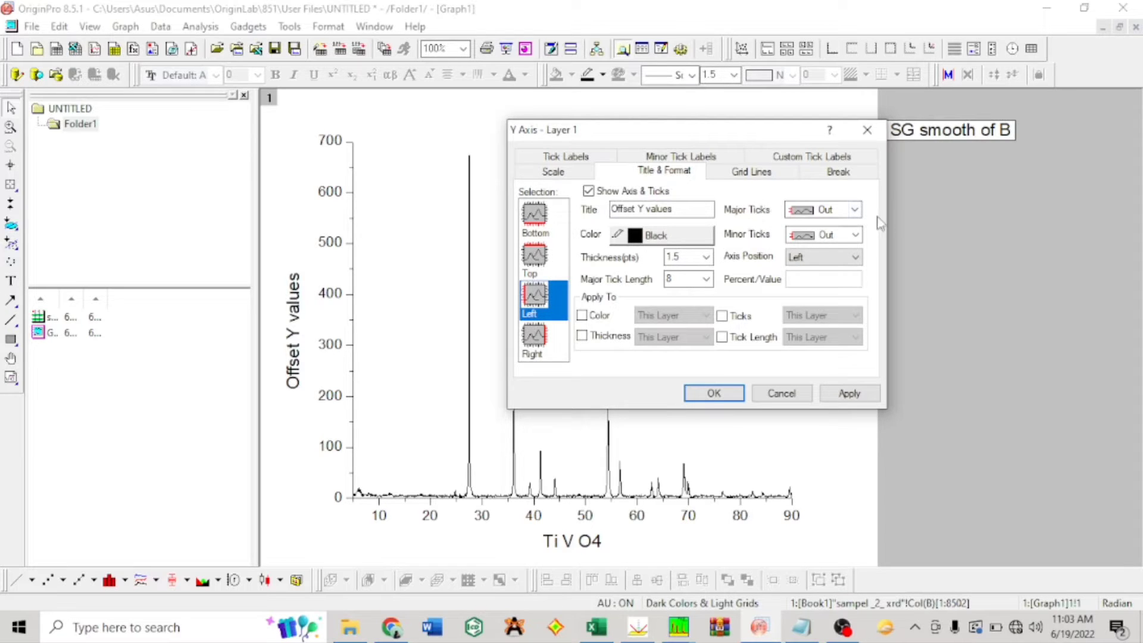
{"action": "left_click", "coordinate": [854, 210]}
{"action": "left_click", "coordinate": [828, 266]}
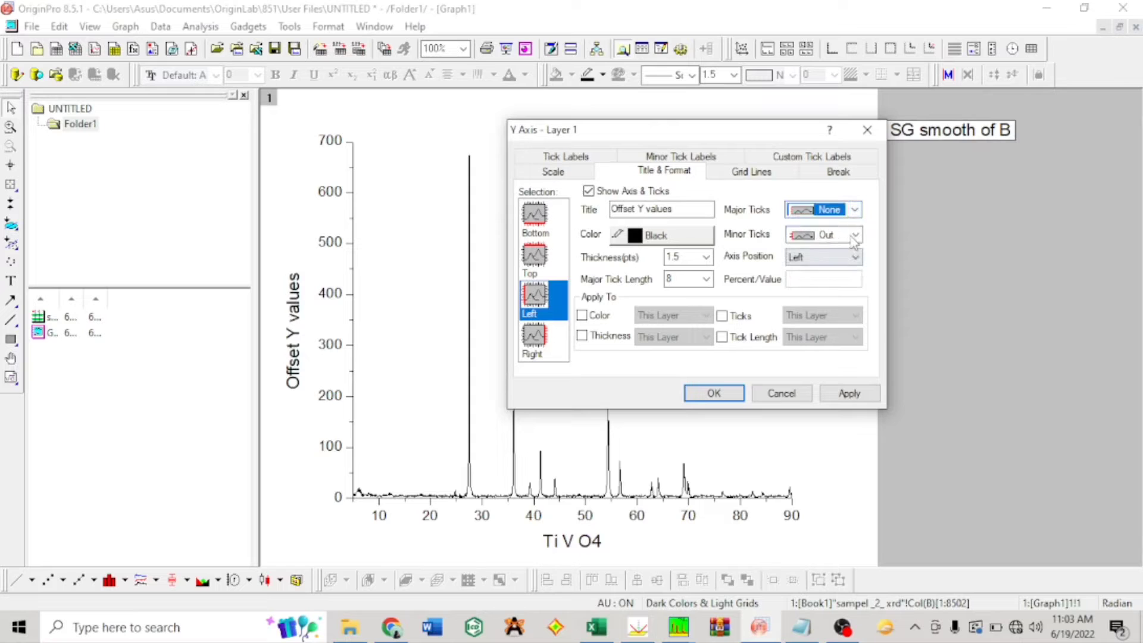
{"action": "left_click", "coordinate": [855, 234]}
{"action": "left_click", "coordinate": [833, 291]}
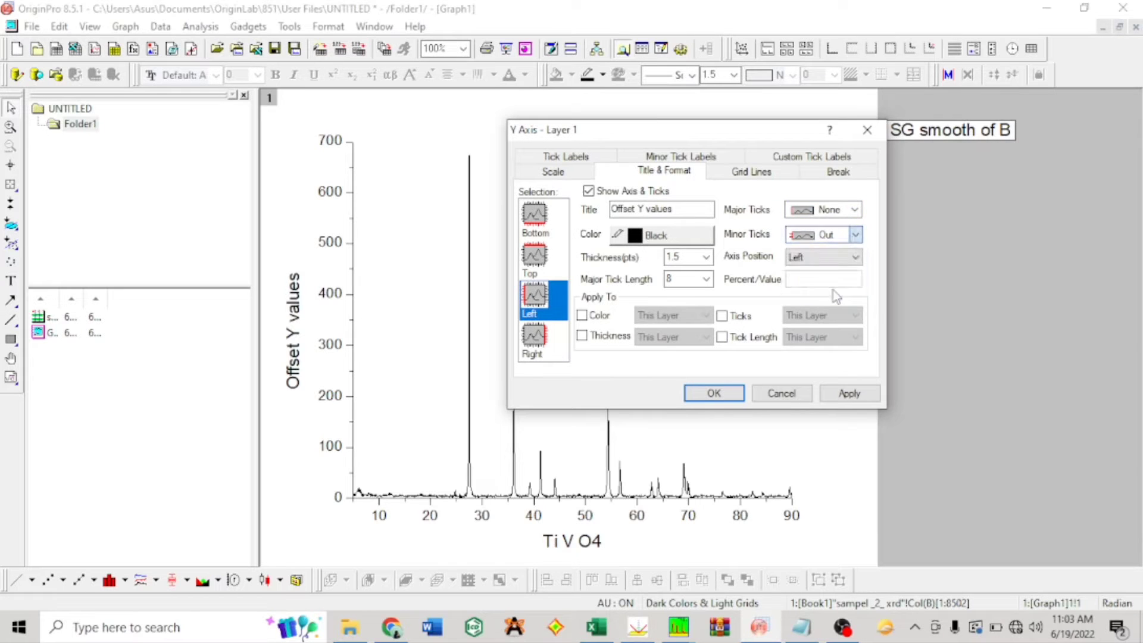
{"action": "left_click", "coordinate": [851, 393]}
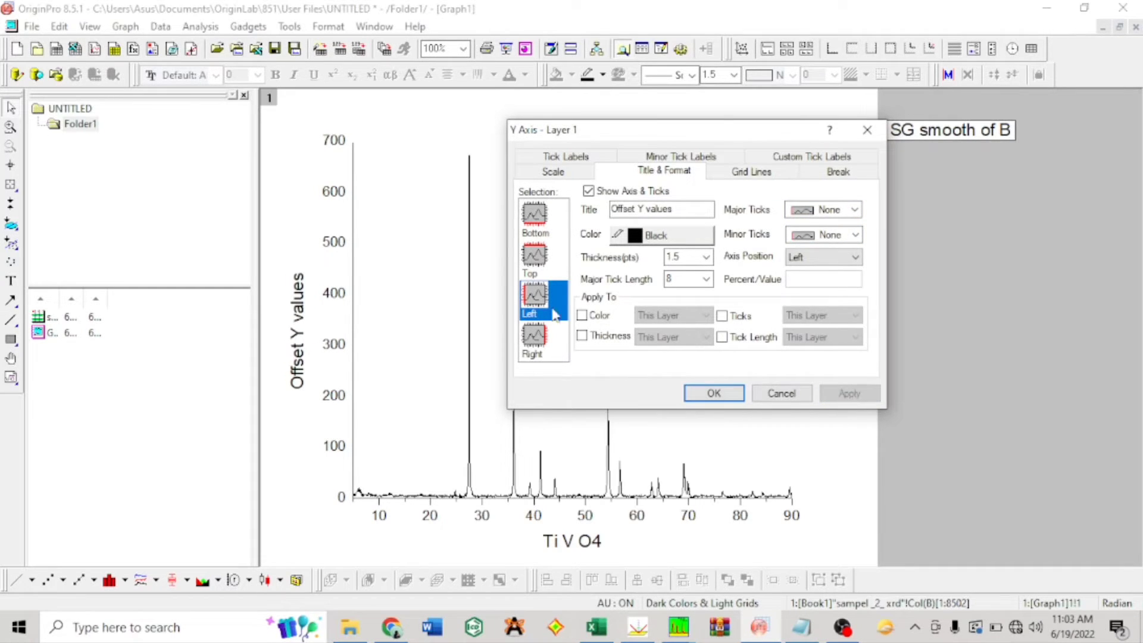
Step: Show the graph's top axis with its major and minor ticks set to None
{"action": "left_click", "coordinate": [534, 257]}
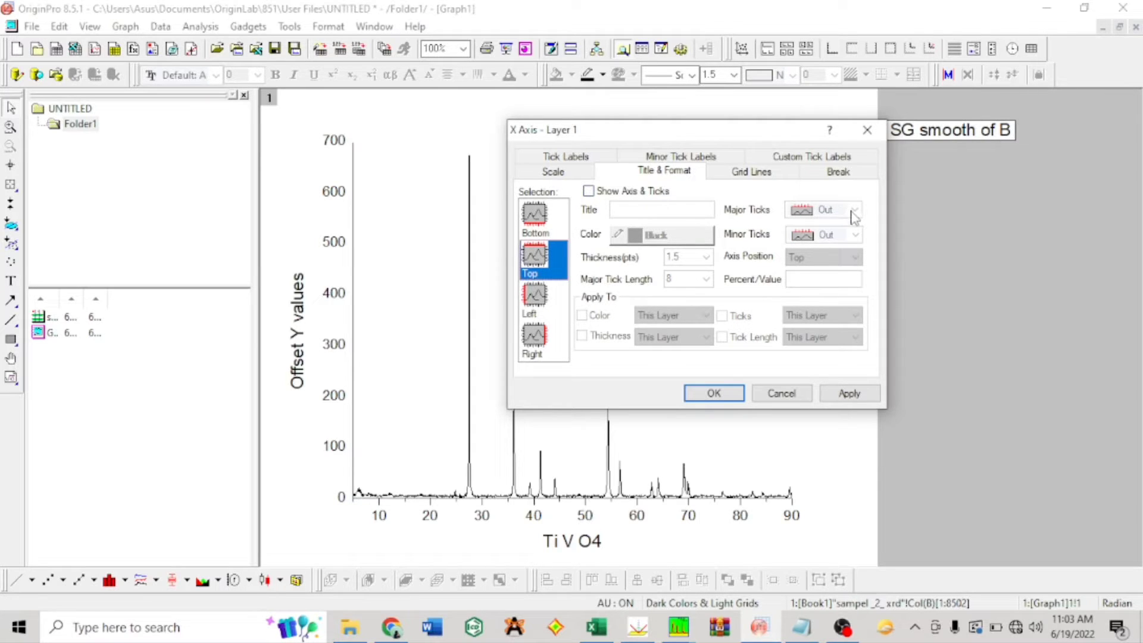
{"action": "left_click", "coordinate": [588, 191]}
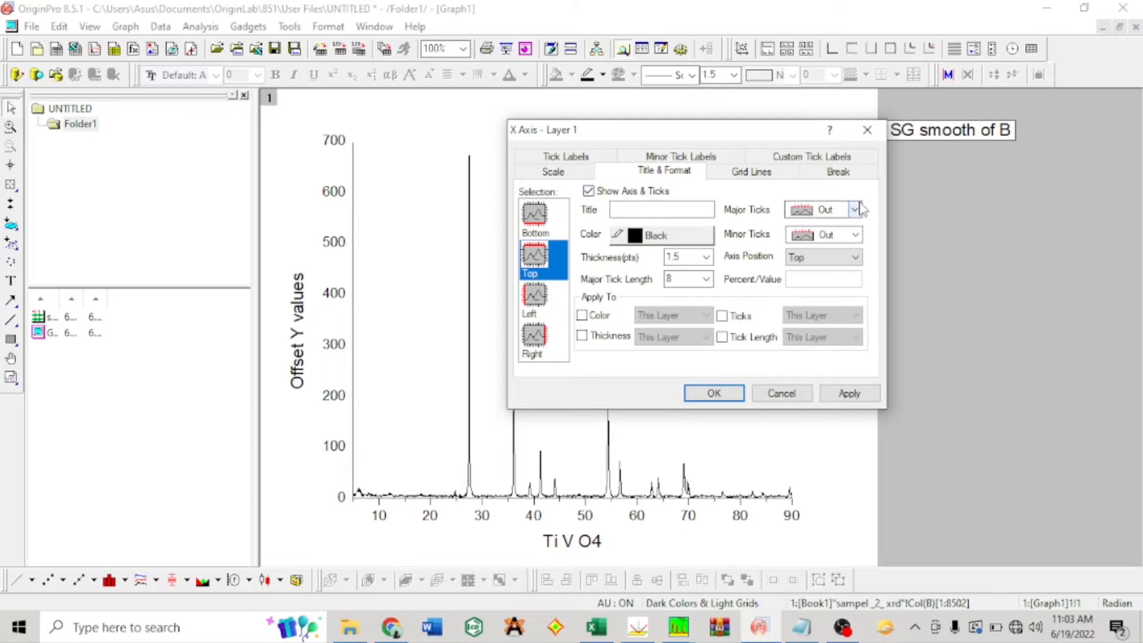
{"action": "left_click", "coordinate": [856, 210]}
{"action": "left_click", "coordinate": [852, 262]}
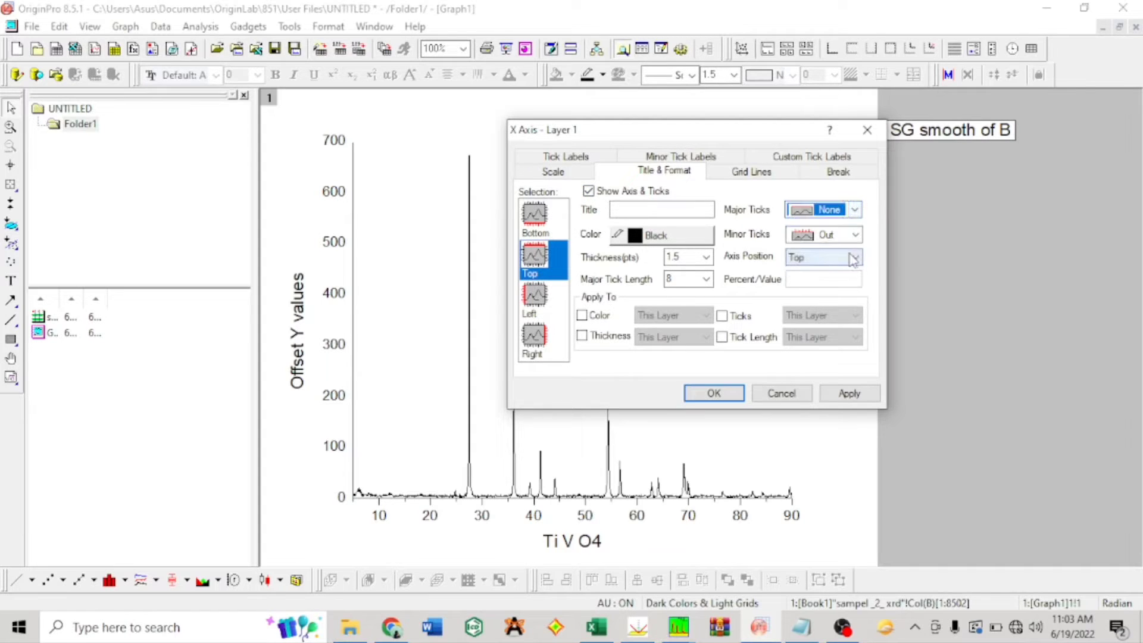
{"action": "left_click", "coordinate": [856, 236]}
{"action": "left_click", "coordinate": [848, 288]}
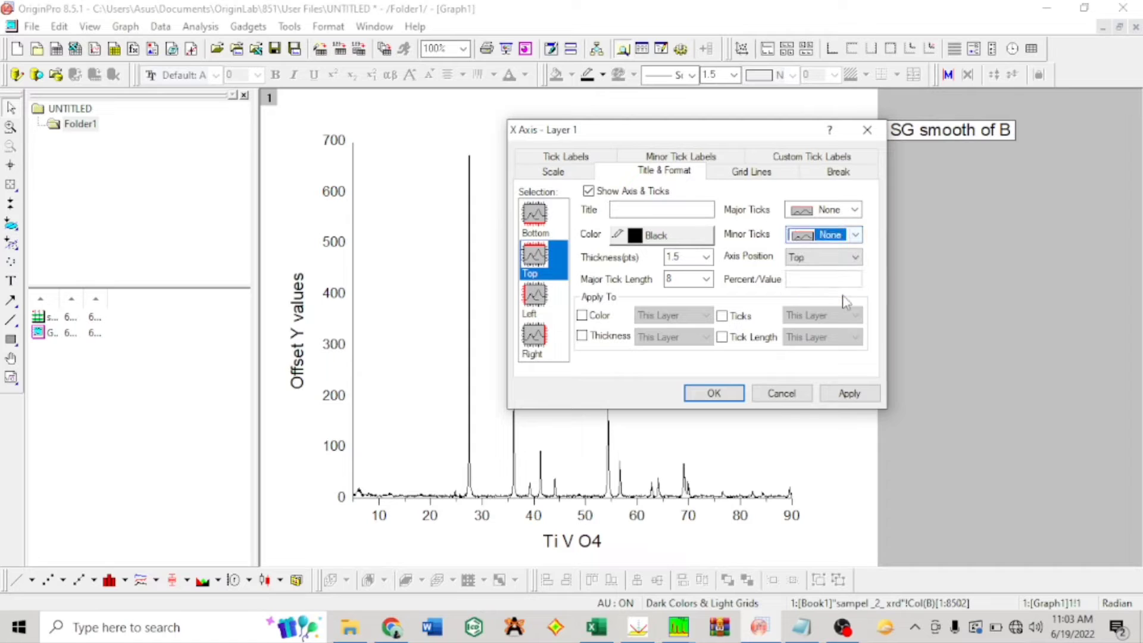
{"action": "left_click", "coordinate": [849, 394]}
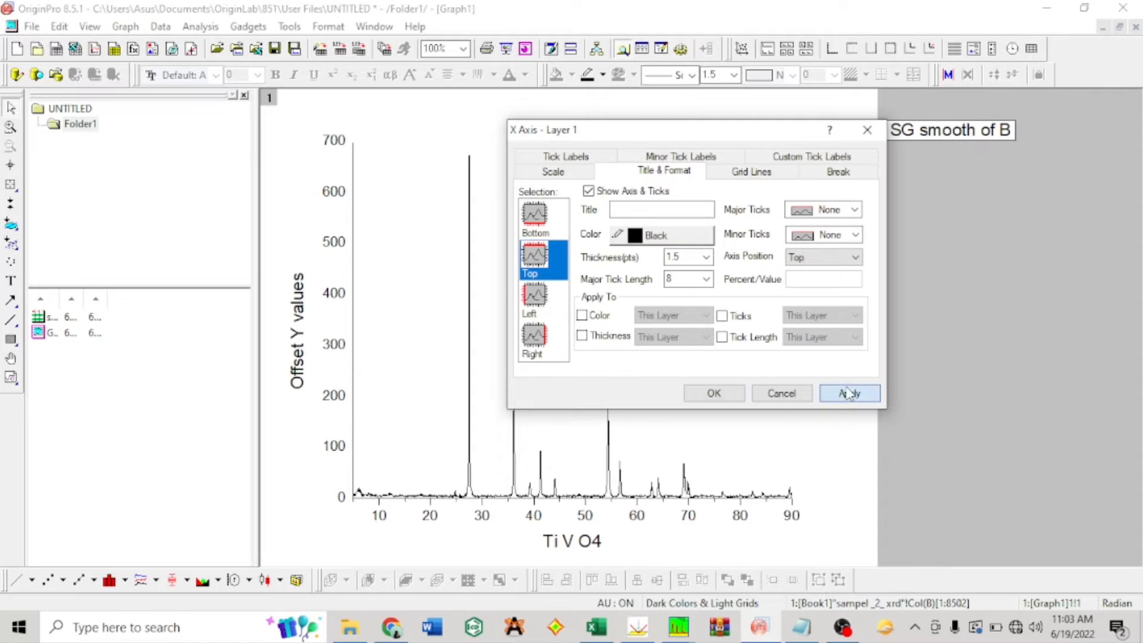
Step: Set the bottom axis's major and minor ticks to In and apply the format
{"action": "left_click", "coordinate": [544, 221]}
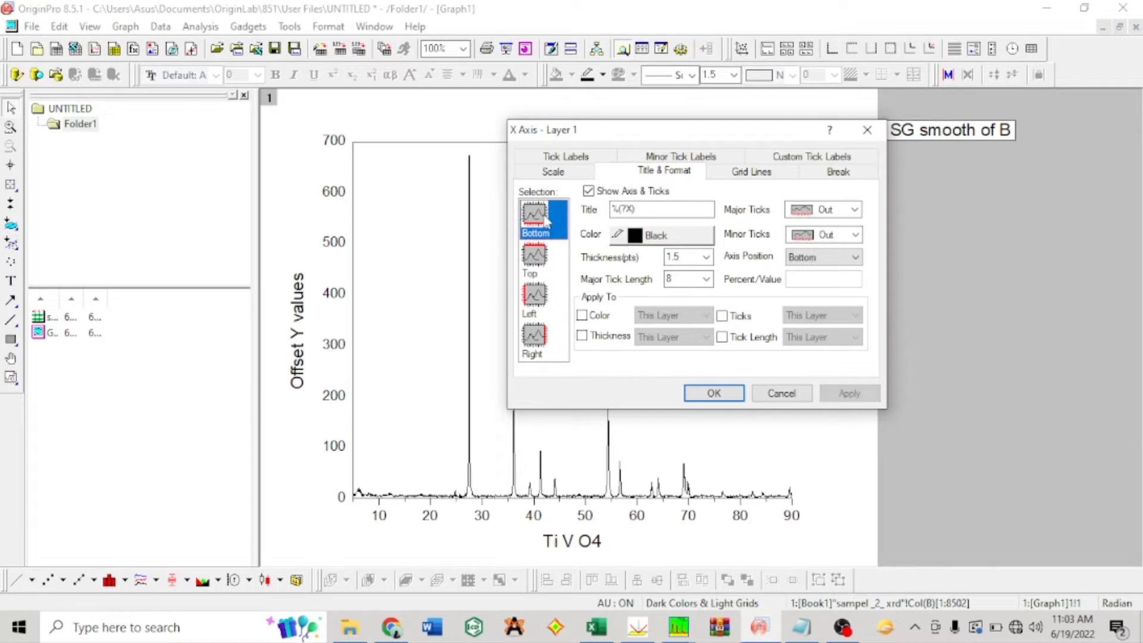
{"action": "left_click", "coordinate": [854, 210]}
{"action": "left_click", "coordinate": [854, 241]}
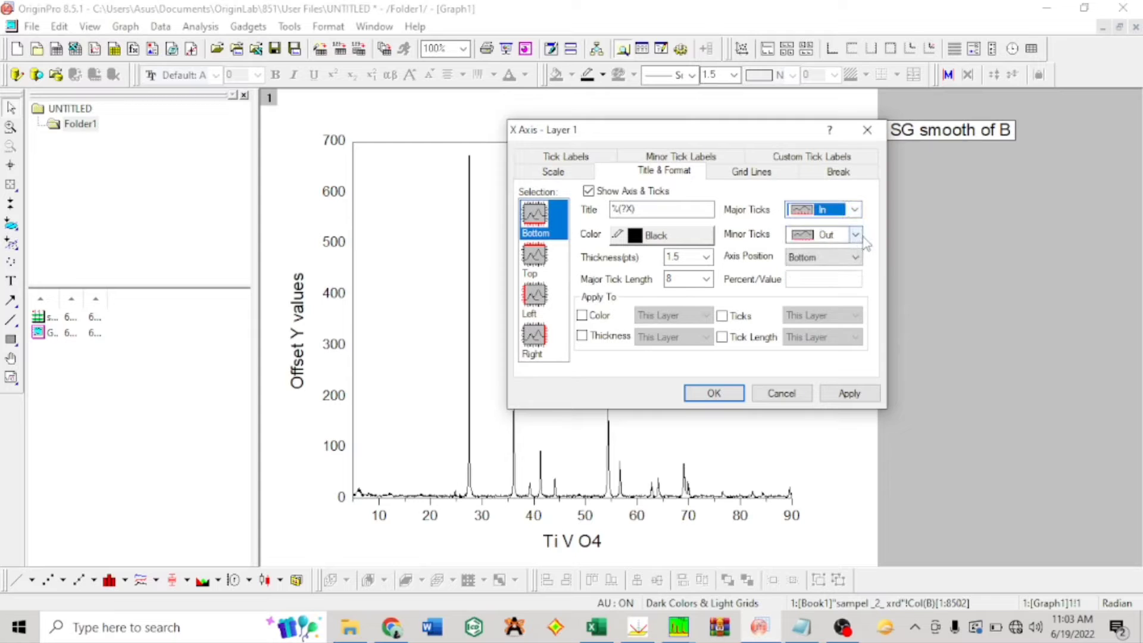
{"action": "left_click", "coordinate": [855, 234]}
{"action": "left_click", "coordinate": [847, 266]}
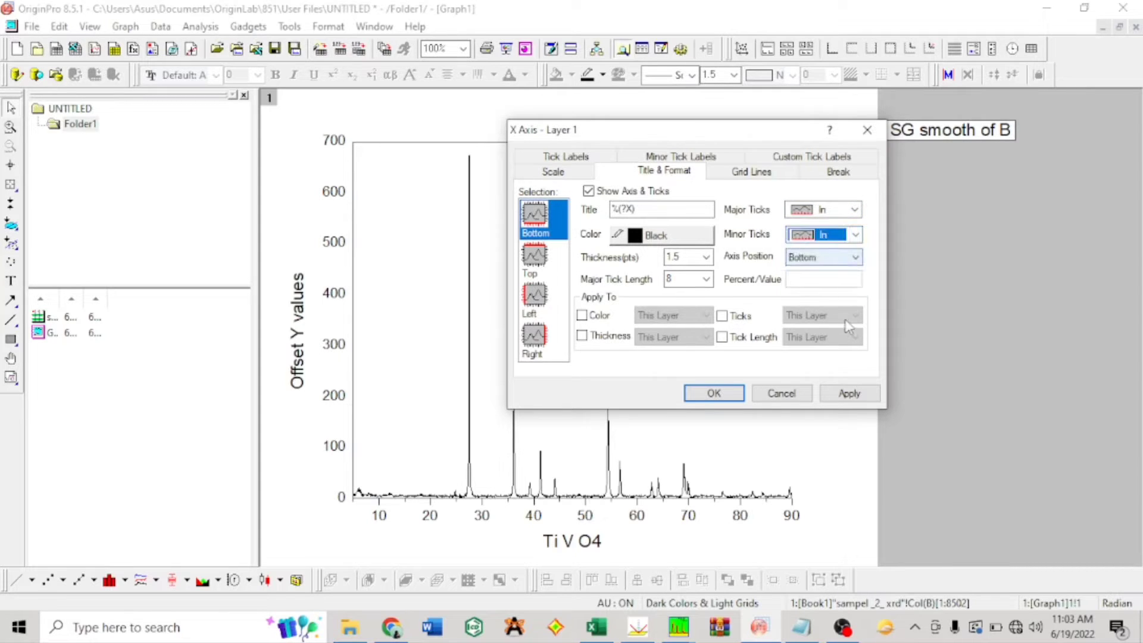
{"action": "left_click", "coordinate": [850, 393]}
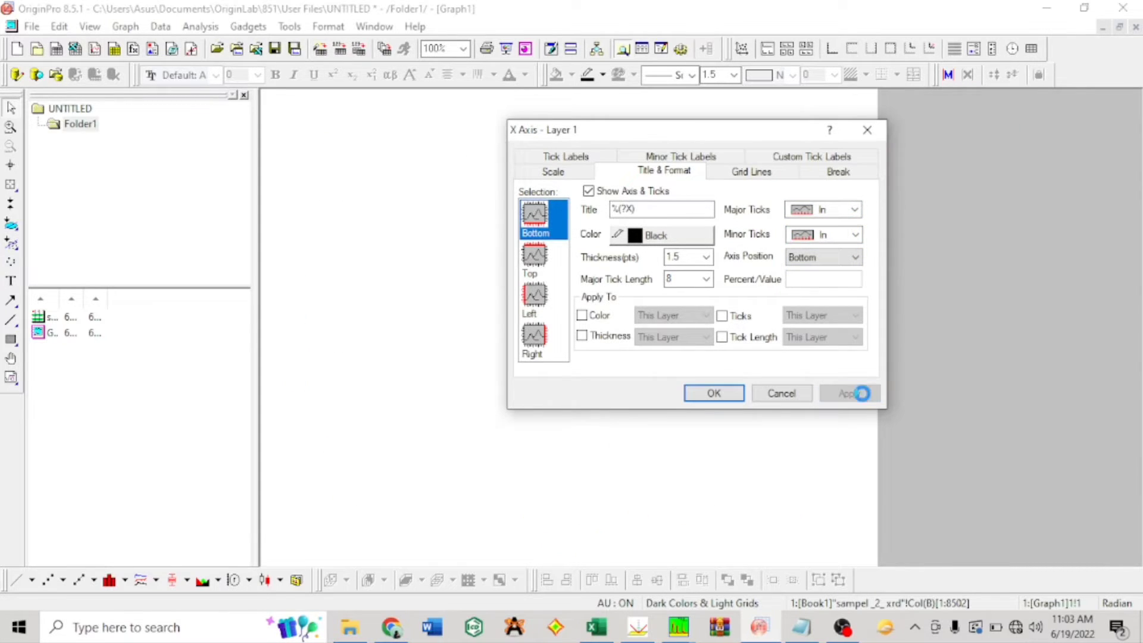
Step: Show the graph's right axis without ticks and apply the format
{"action": "left_click", "coordinate": [545, 344]}
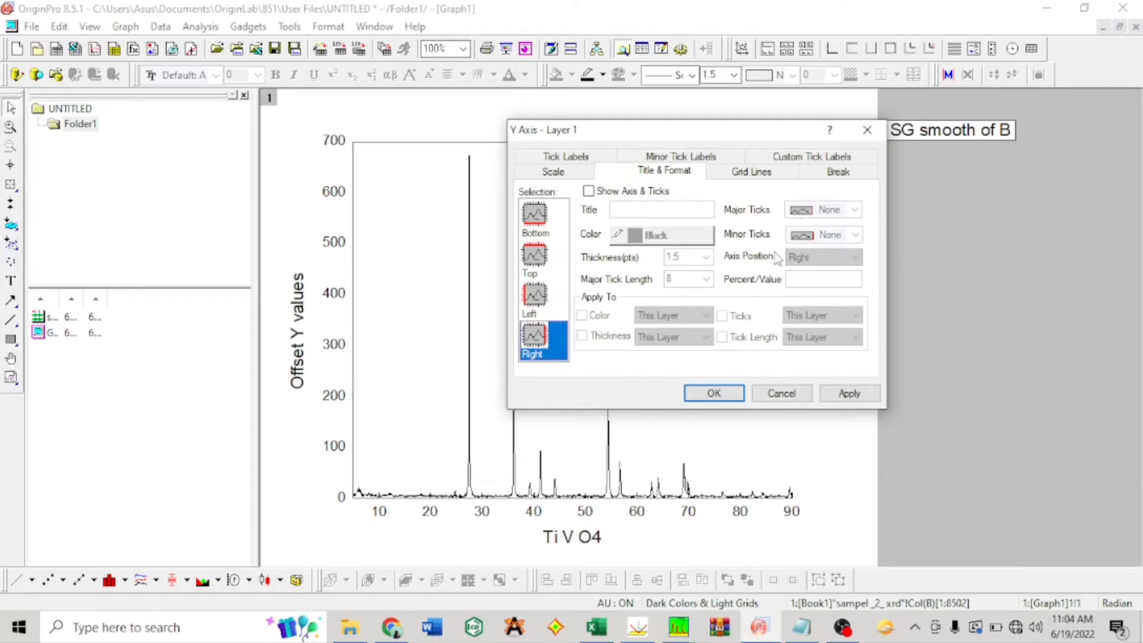
{"action": "left_click", "coordinate": [590, 193]}
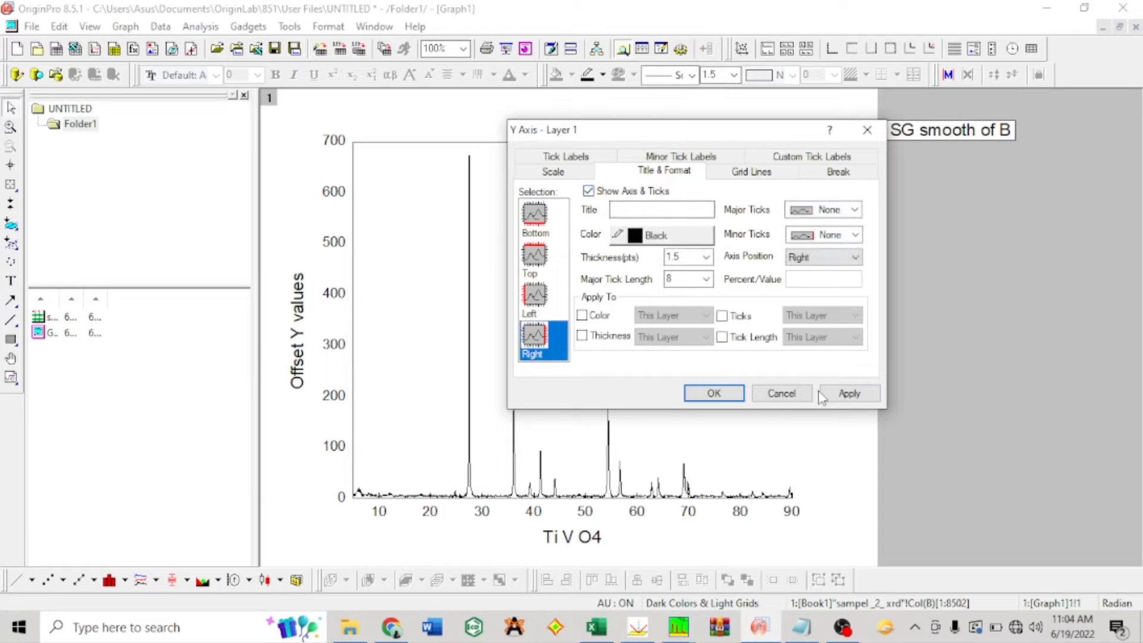
{"action": "left_click", "coordinate": [850, 396]}
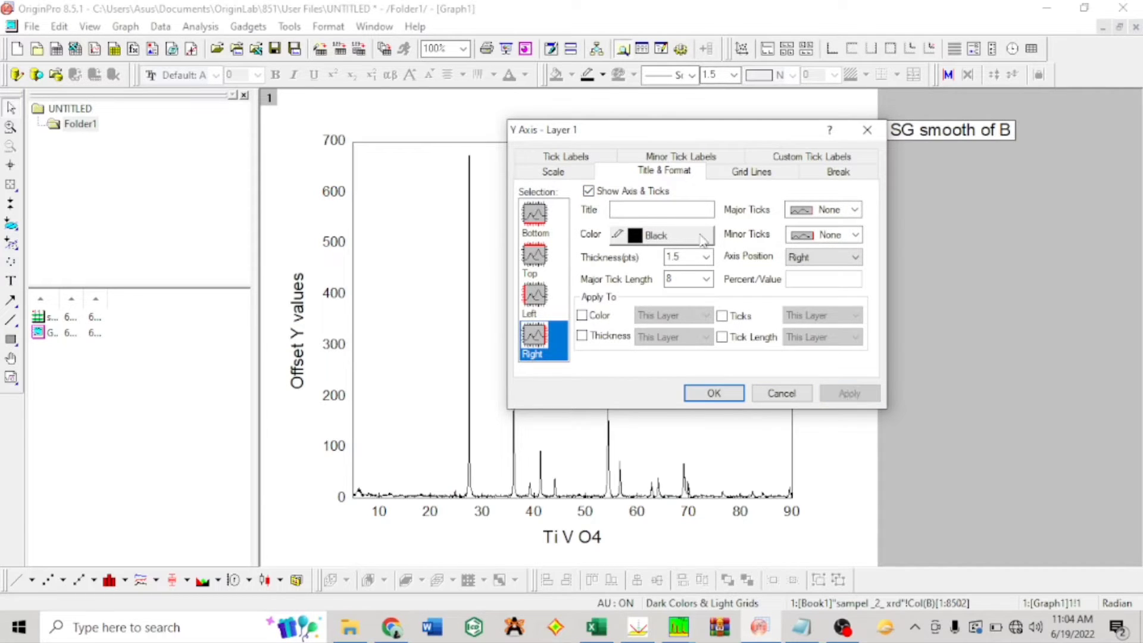
Step: Hide the left axis's major tick labels and confirm the axis settings
{"action": "left_click", "coordinate": [575, 156]}
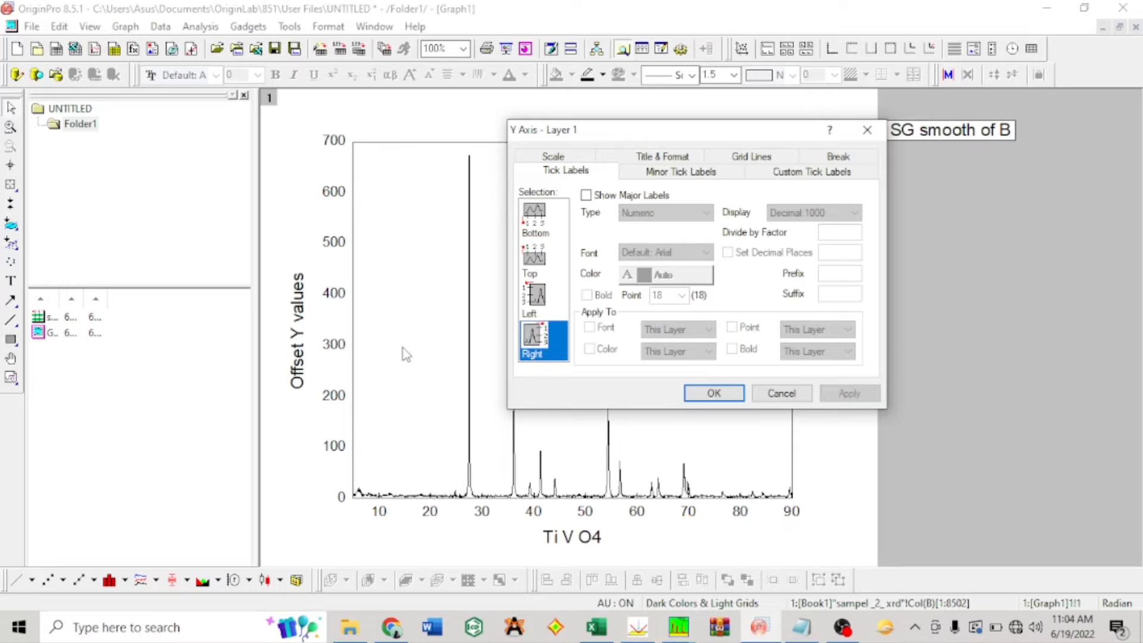
{"action": "left_click", "coordinate": [542, 295]}
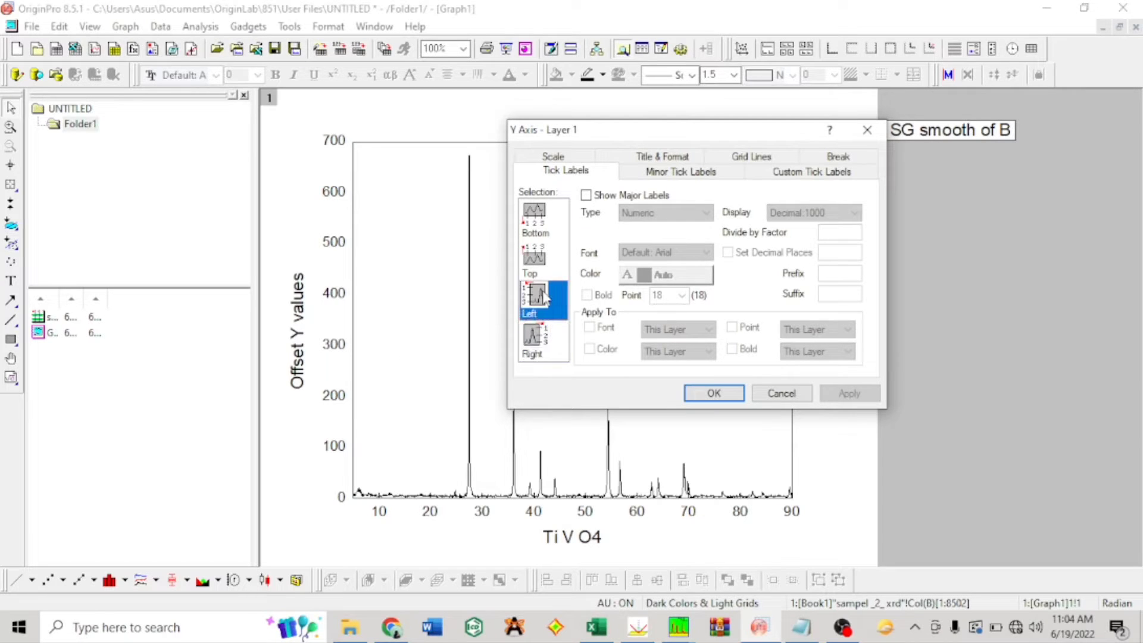
{"action": "left_click", "coordinate": [585, 195]}
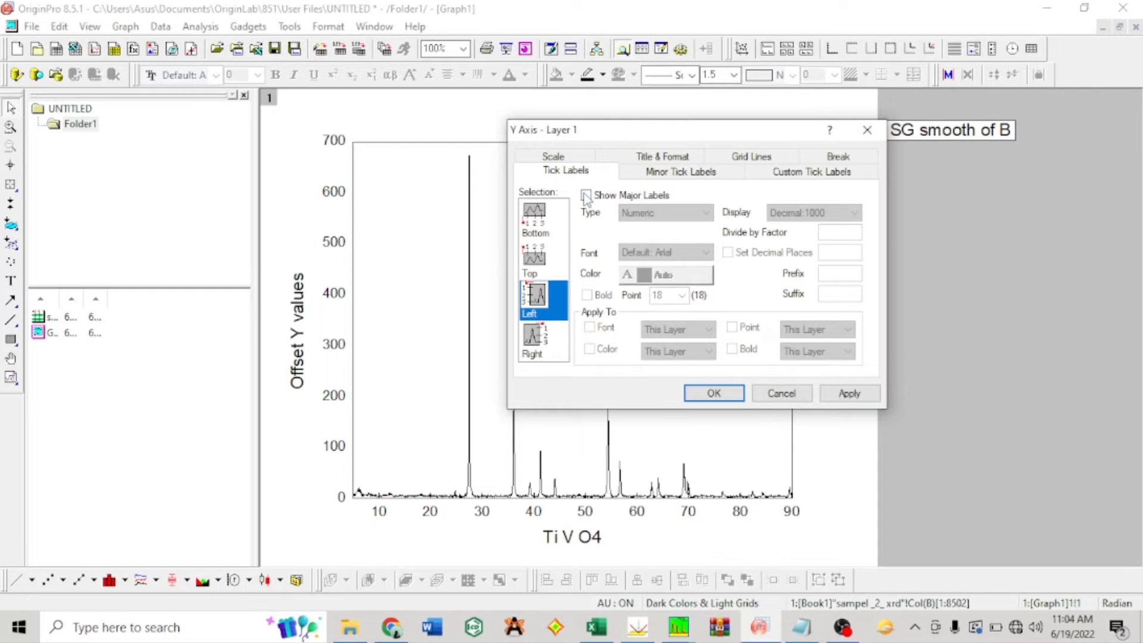
{"action": "left_click", "coordinate": [717, 392]}
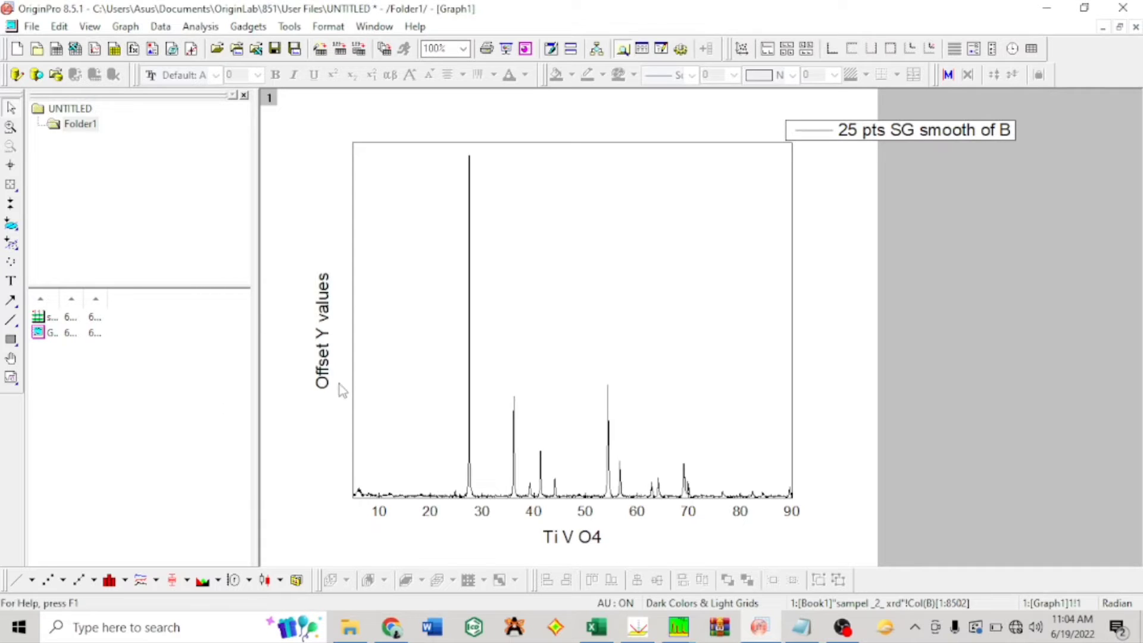
Step: Replace the horizontal axis title's placeholder text with 2, keeping the title open for editing
{"action": "double_click", "coordinate": [580, 538]}
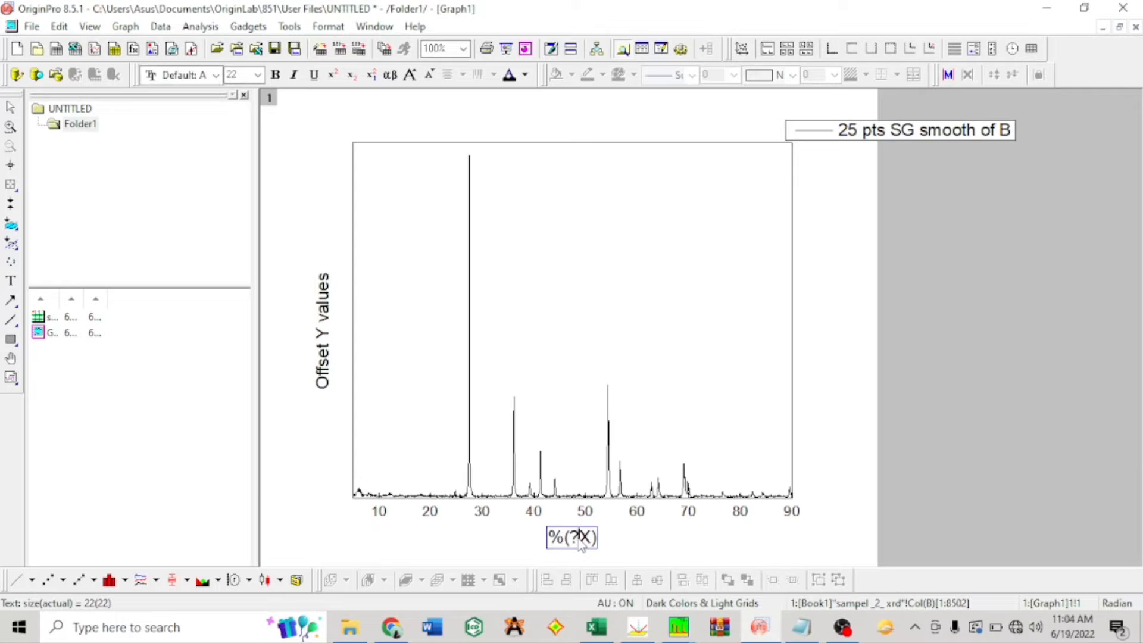
{"action": "key", "text": "BackSpace"}
{"action": "key", "text": "BackSpace"}
{"action": "key", "text": "BackSpace"}
{"action": "key", "text": "BackSpace"}
{"action": "key", "text": "BackSpace"}
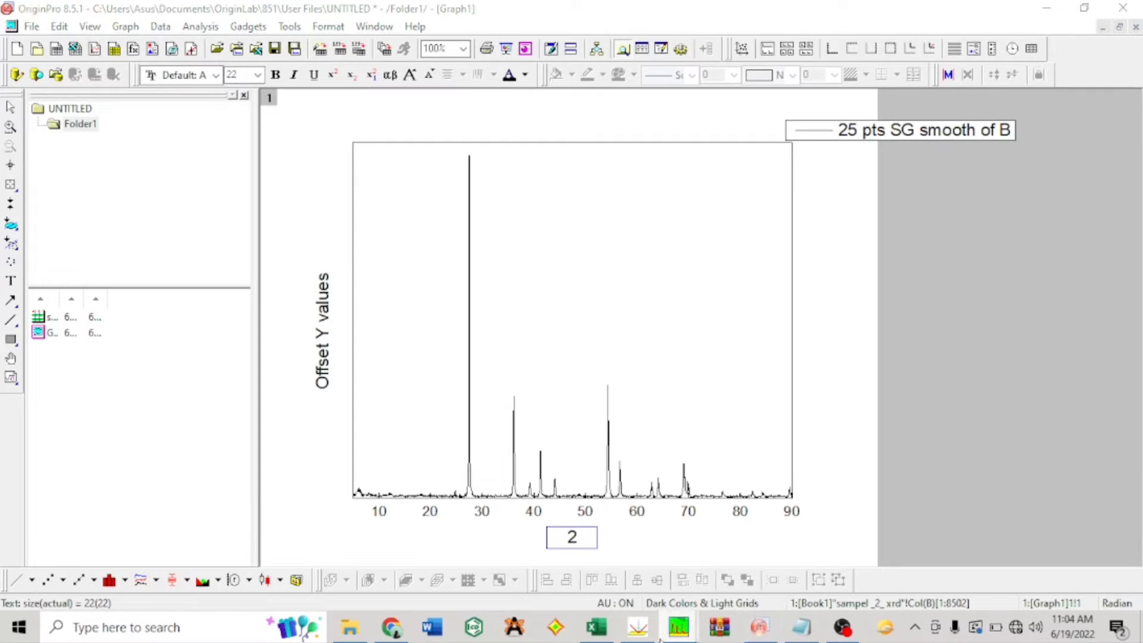
{"action": "right_click", "coordinate": [661, 629]}
{"action": "left_click", "coordinate": [560, 534]}
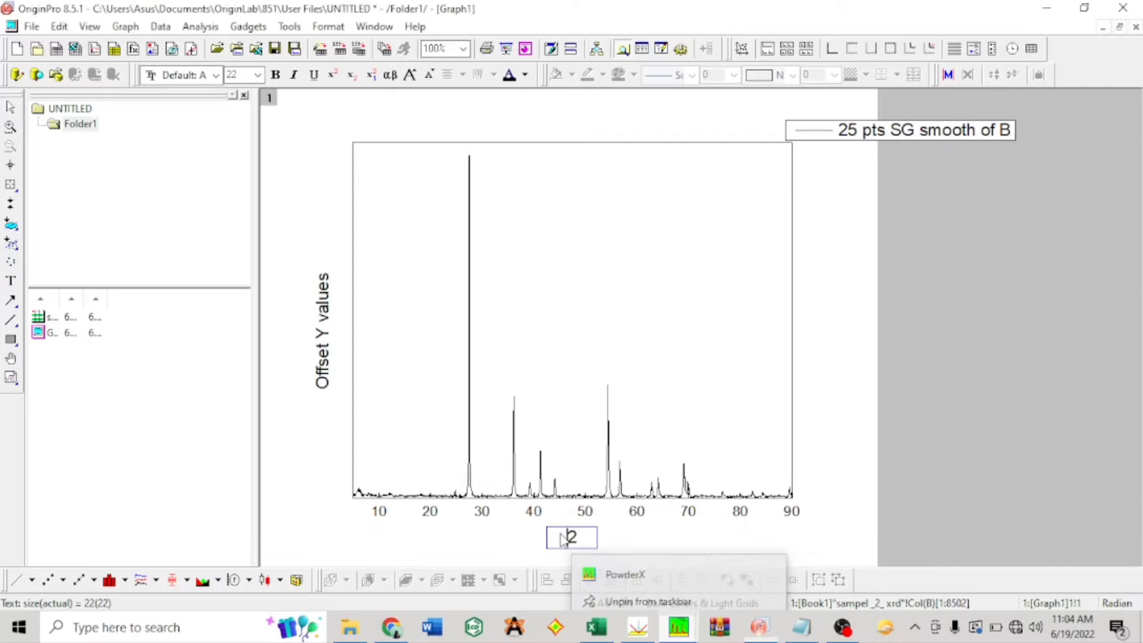
{"action": "left_click", "coordinate": [581, 535]}
Step: Insert the θ character from the Symbol font's symbol map after the 2 in the horizontal axis title
{"action": "right_click", "coordinate": [583, 540]}
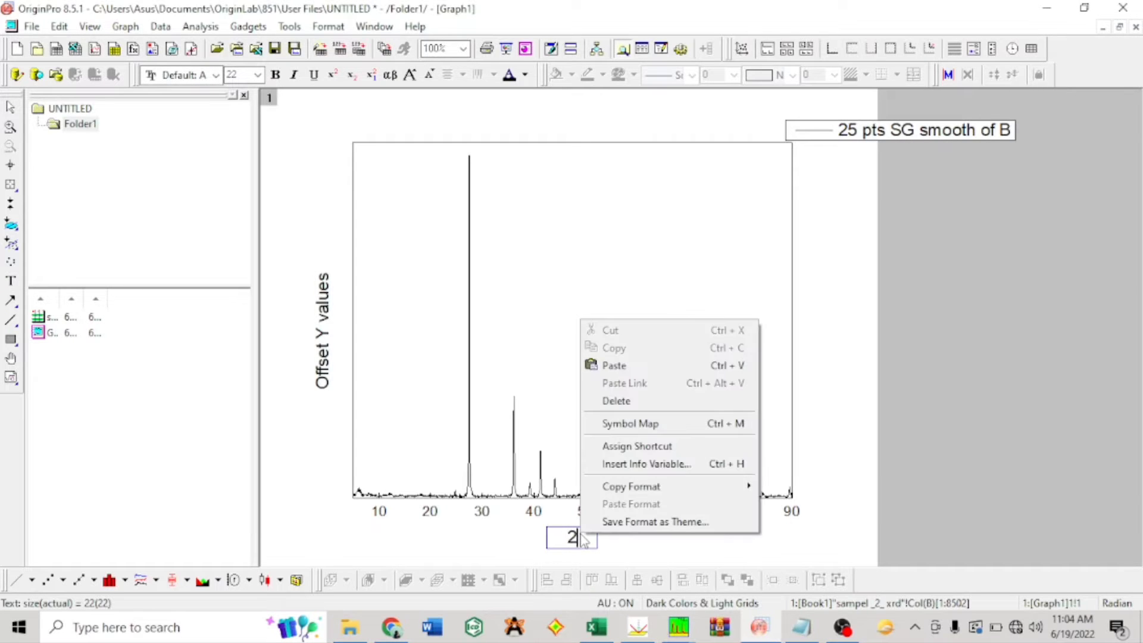
{"action": "left_click", "coordinate": [703, 423]}
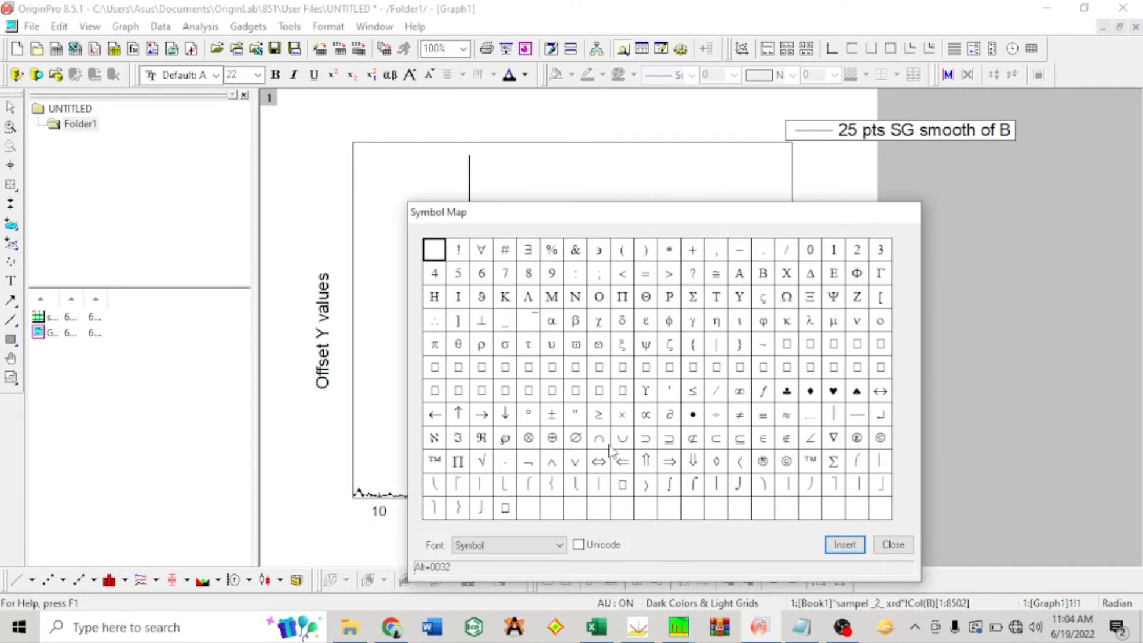
{"action": "left_click", "coordinate": [459, 345]}
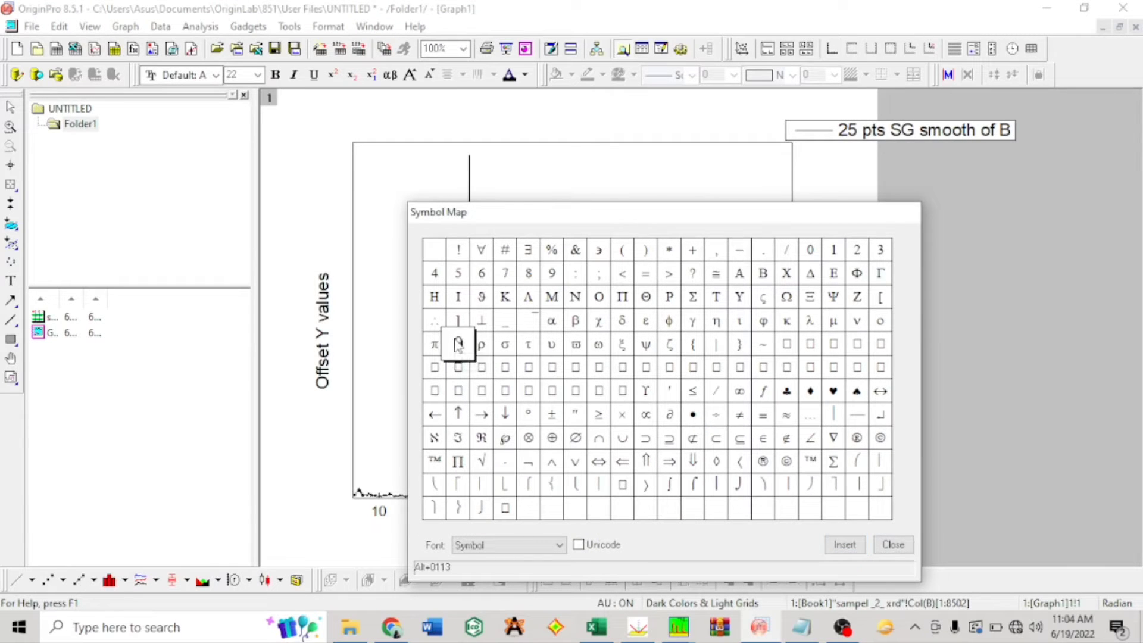
{"action": "left_click", "coordinate": [845, 545]}
{"action": "left_click", "coordinate": [893, 544]}
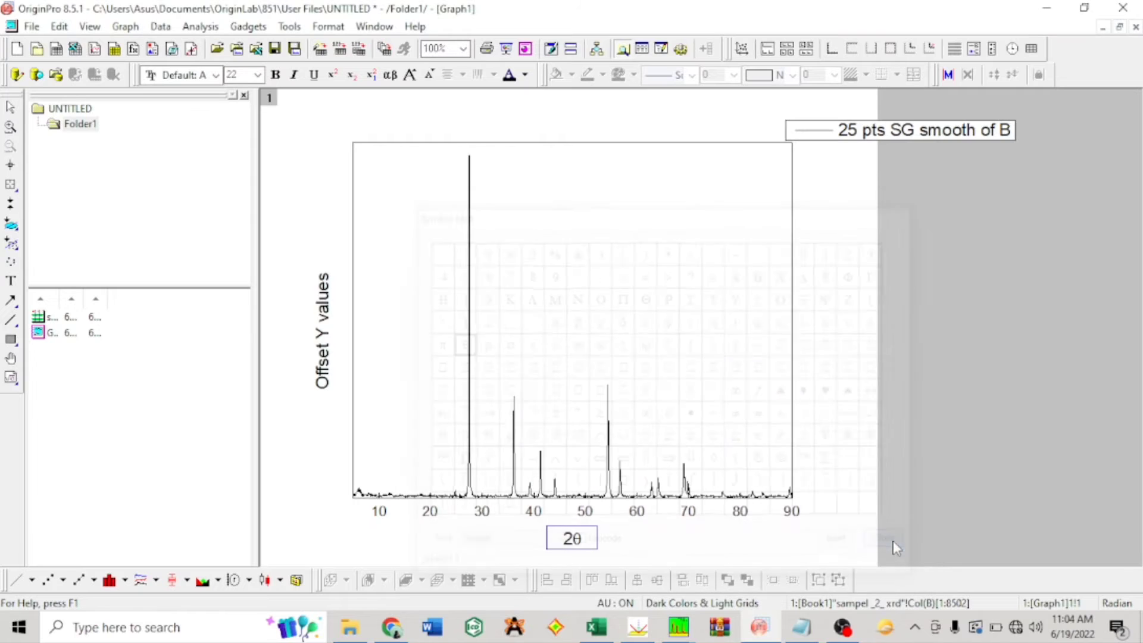
Step: Extend the horizontal axis title with an opening parenthesis and the degree symbol from the symbol map, inserted as a separate node
{"action": "left_click", "coordinate": [585, 540]}
{"action": "type", "text": "("}
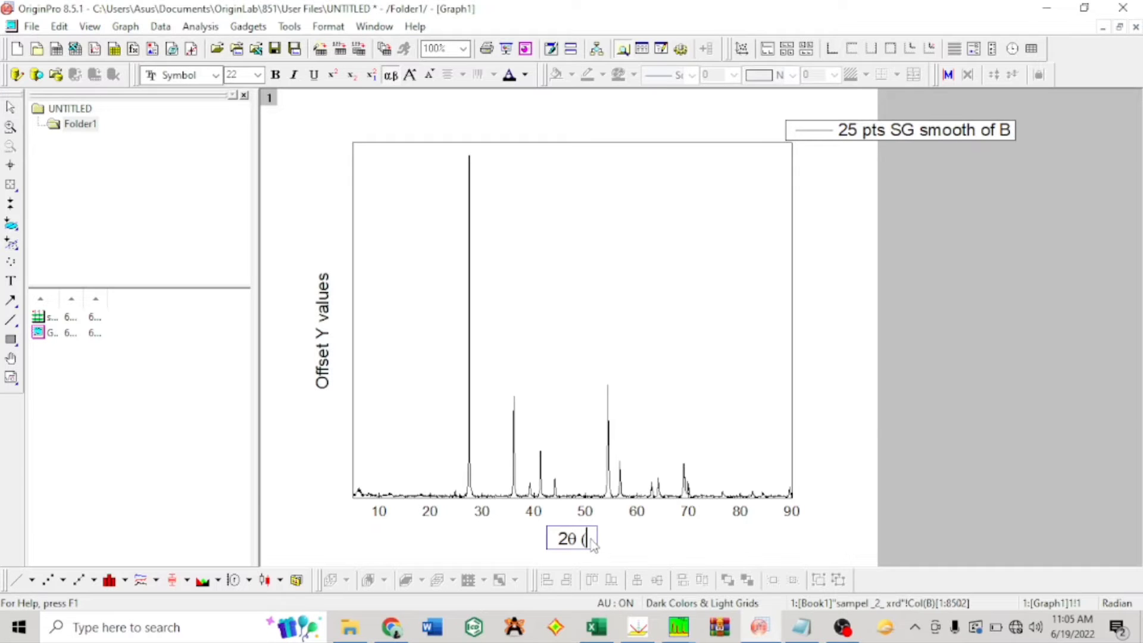
{"action": "right_click", "coordinate": [589, 541]}
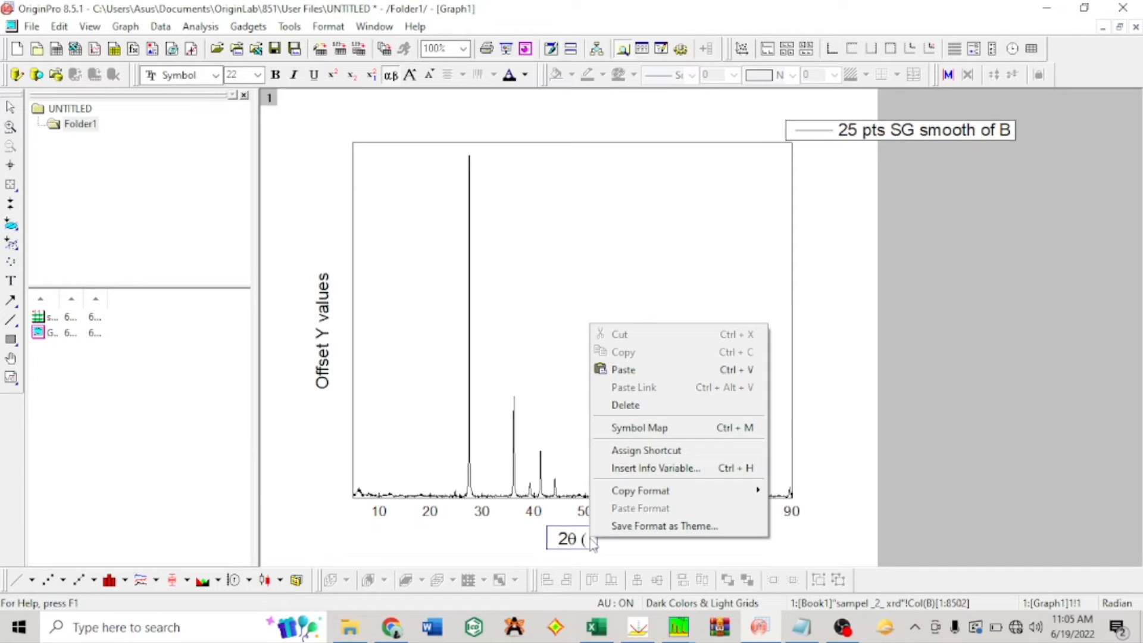
{"action": "left_click", "coordinate": [685, 429]}
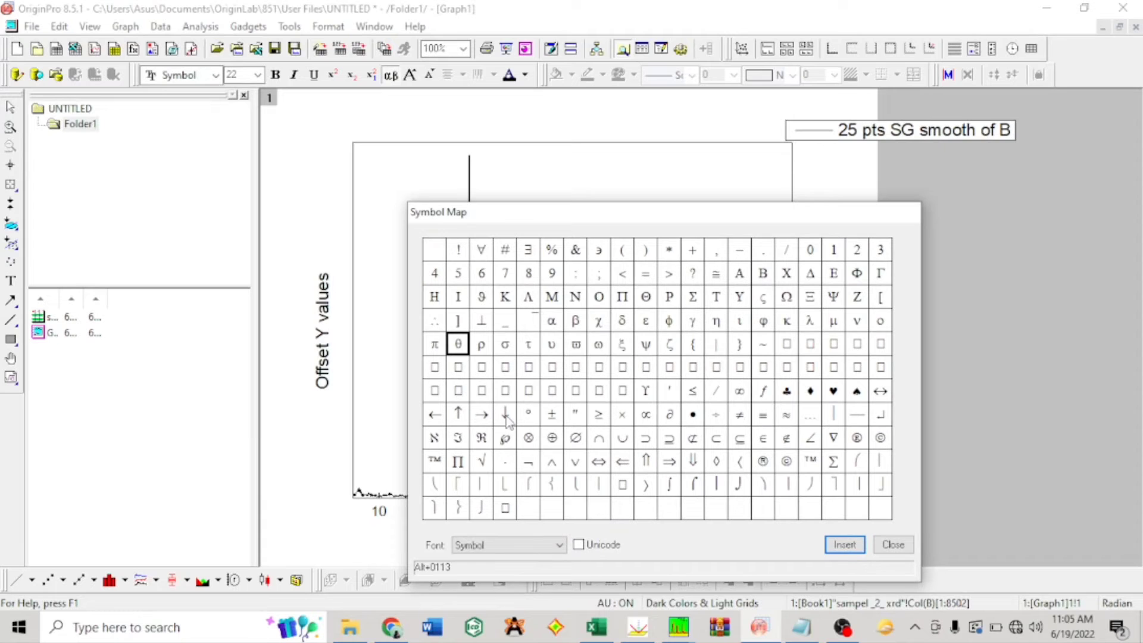
{"action": "left_click", "coordinate": [530, 415]}
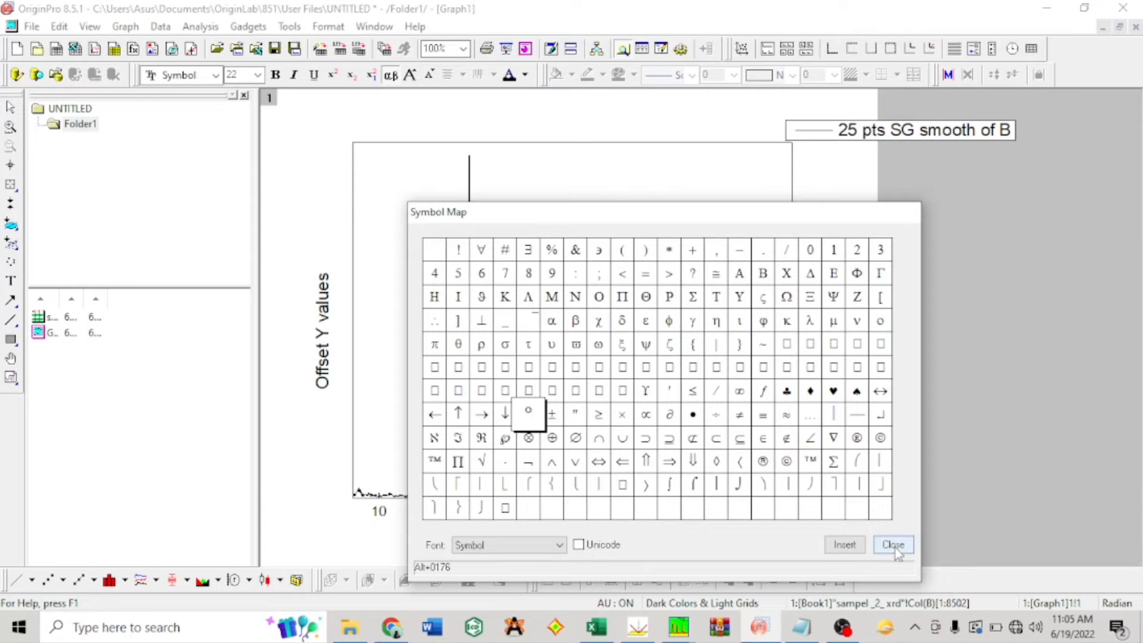
{"action": "left_click", "coordinate": [845, 545]}
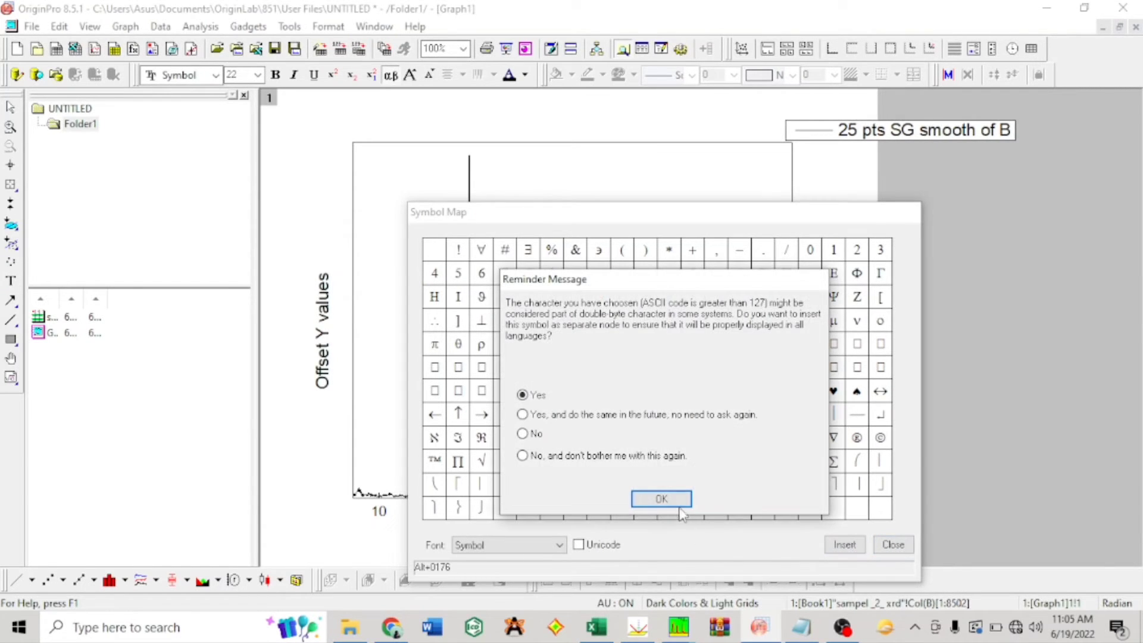
{"action": "left_click", "coordinate": [675, 506]}
{"action": "left_click", "coordinate": [900, 546]}
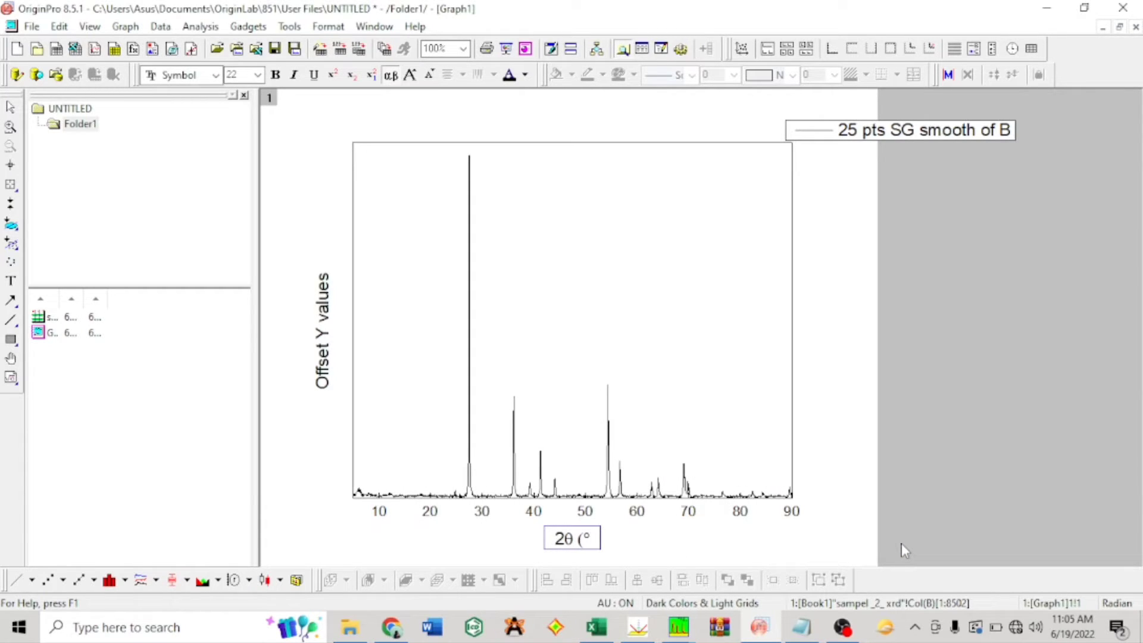
Step: Try the letter C after the degree symbol in the axis title, first in Symbol and again in Times New Roman
{"action": "type", "text": "X"}
{"action": "key", "text": "BackSpace"}
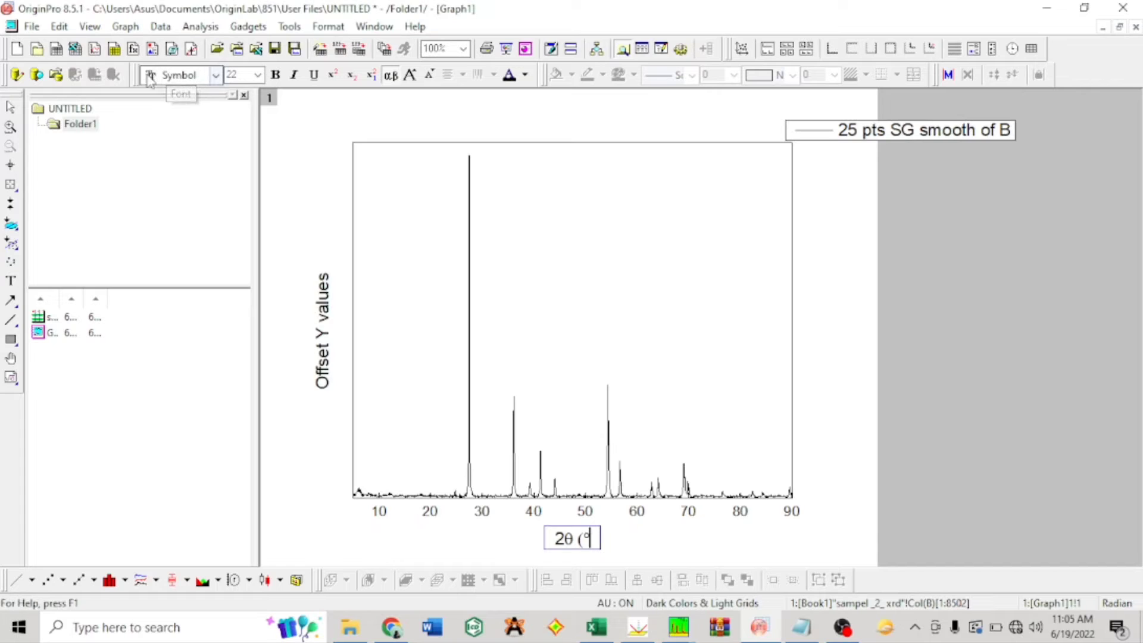
{"action": "left_click", "coordinate": [217, 76]}
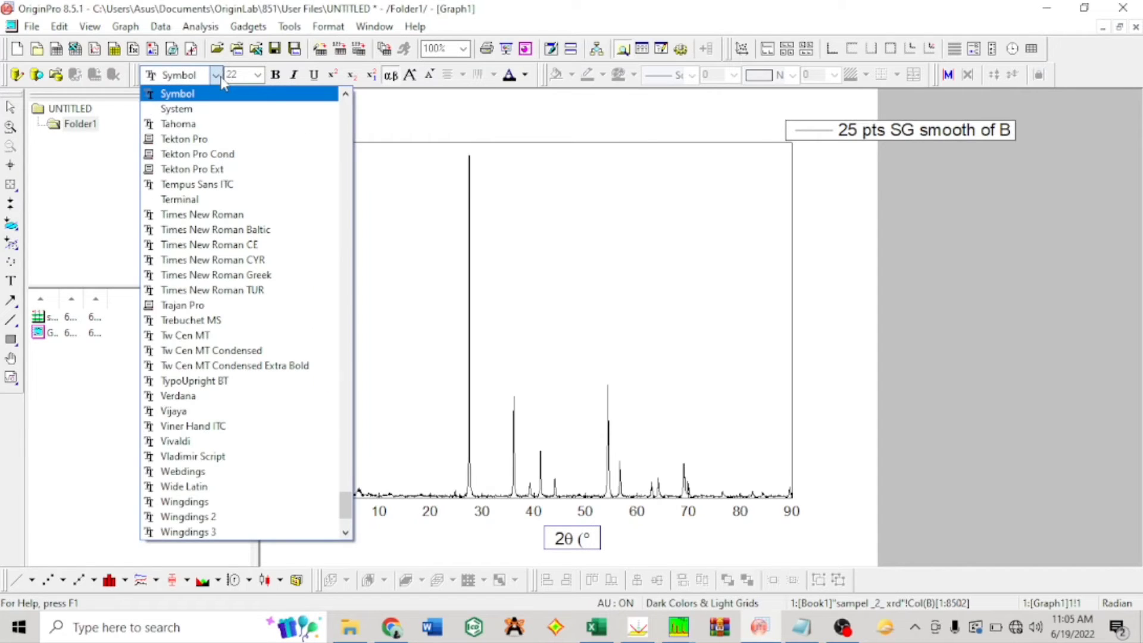
{"action": "left_click", "coordinate": [232, 214]}
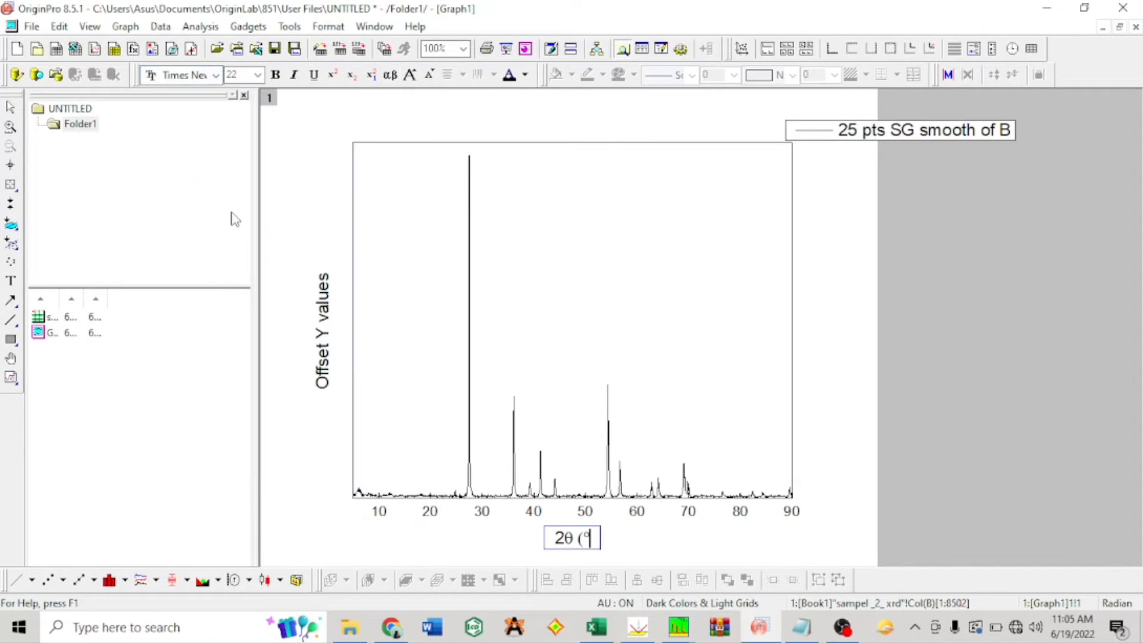
{"action": "type", "text": "C"}
{"action": "key", "text": "BackSpace"}
Step: Try the Symbol font for the letters CCC after the degree symbol in the axis title, and delete the letters
{"action": "left_click", "coordinate": [216, 75]}
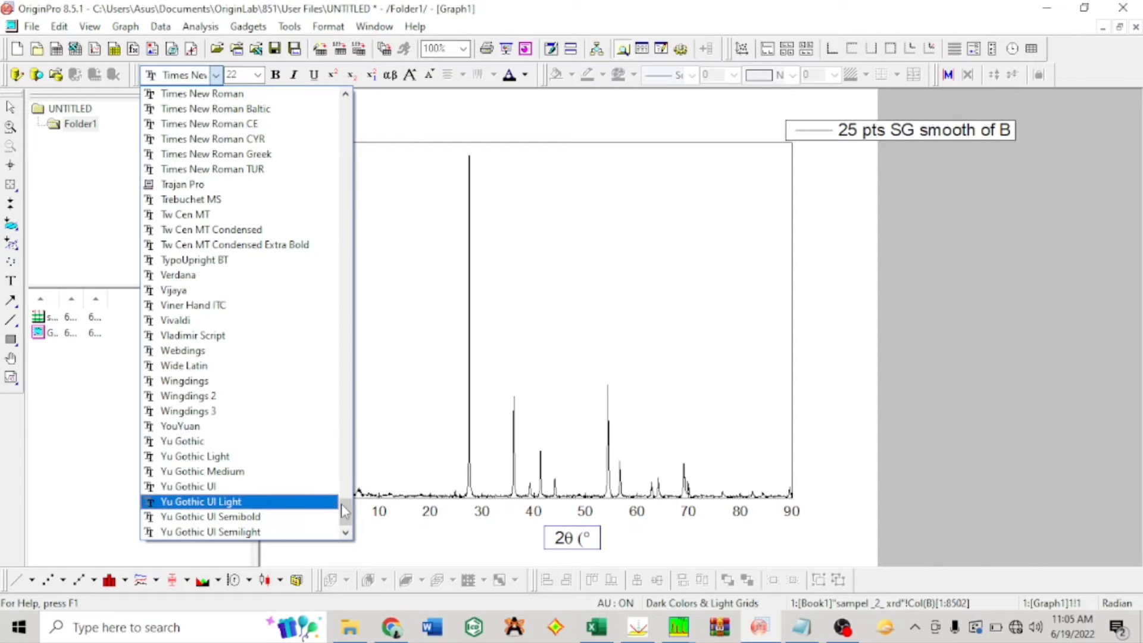
{"action": "left_click_drag", "start_coordinate": [348, 512], "coordinate": [317, 339]}
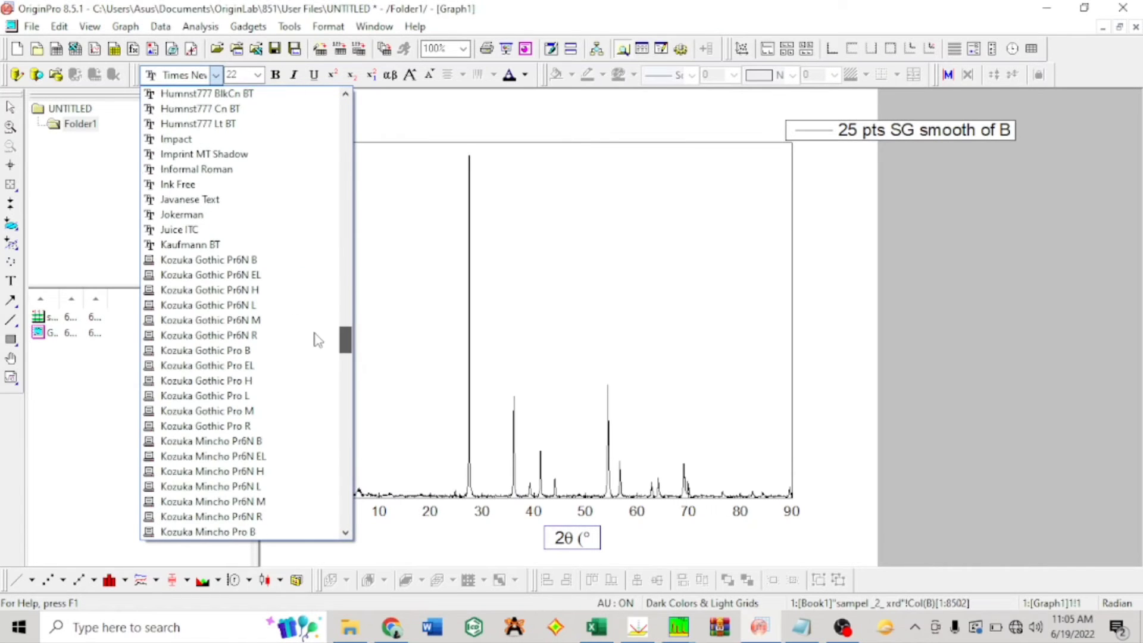
{"action": "left_click", "coordinate": [204, 80]}
{"action": "type", "text": "Sim"}
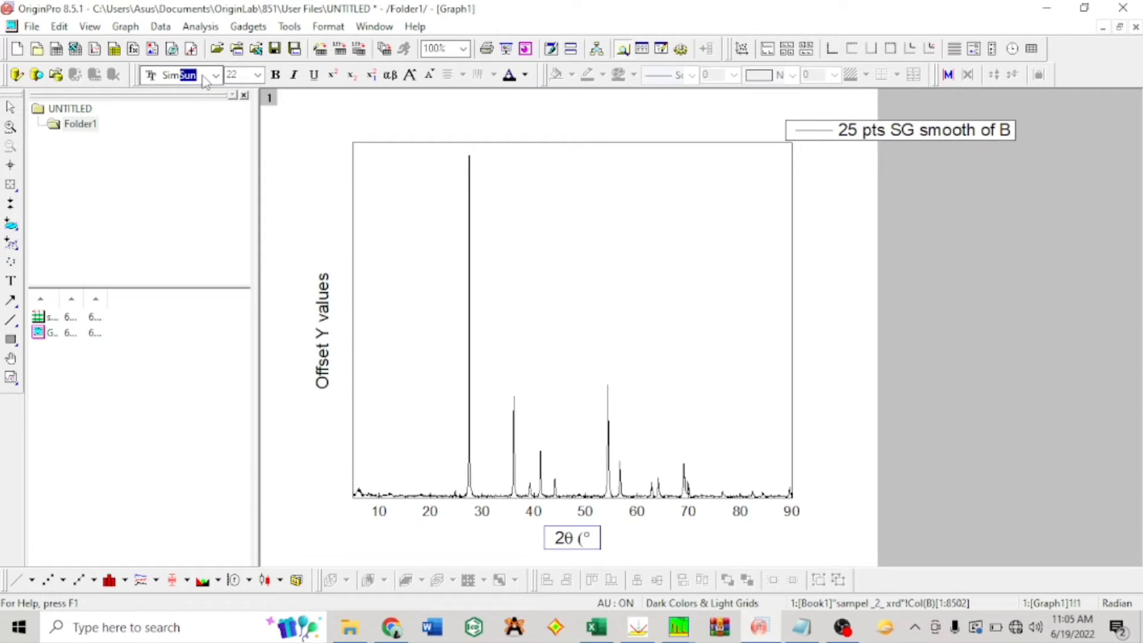
{"action": "key", "text": "BackSpace"}
{"action": "key", "text": "BackSpace"}
{"action": "key", "text": "BackSpace"}
{"action": "type", "text": "Symbol"}
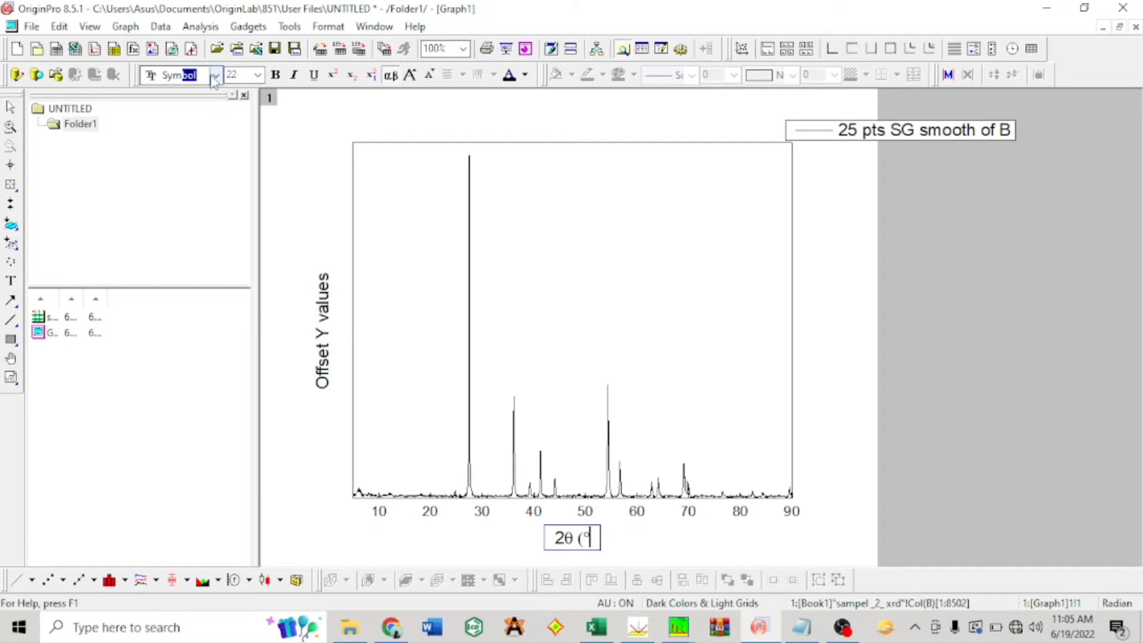
{"action": "key", "text": "Return"}
{"action": "type", "text": "CCC"}
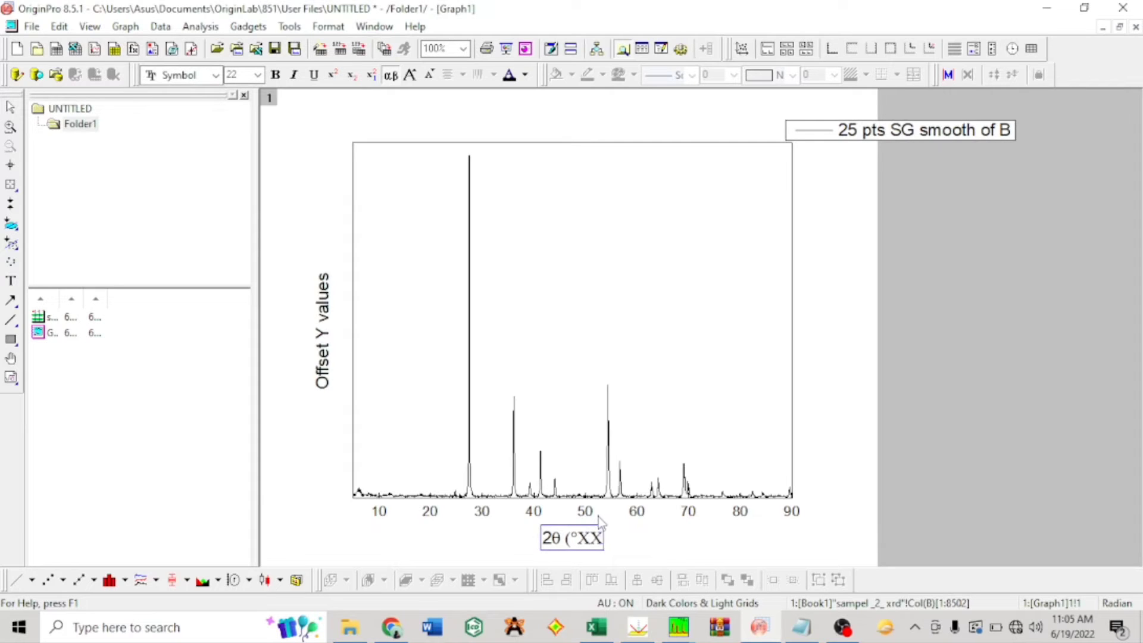
{"action": "key", "text": "BackSpace"}
{"action": "key", "text": "BackSpace"}
{"action": "key", "text": "BackSpace"}
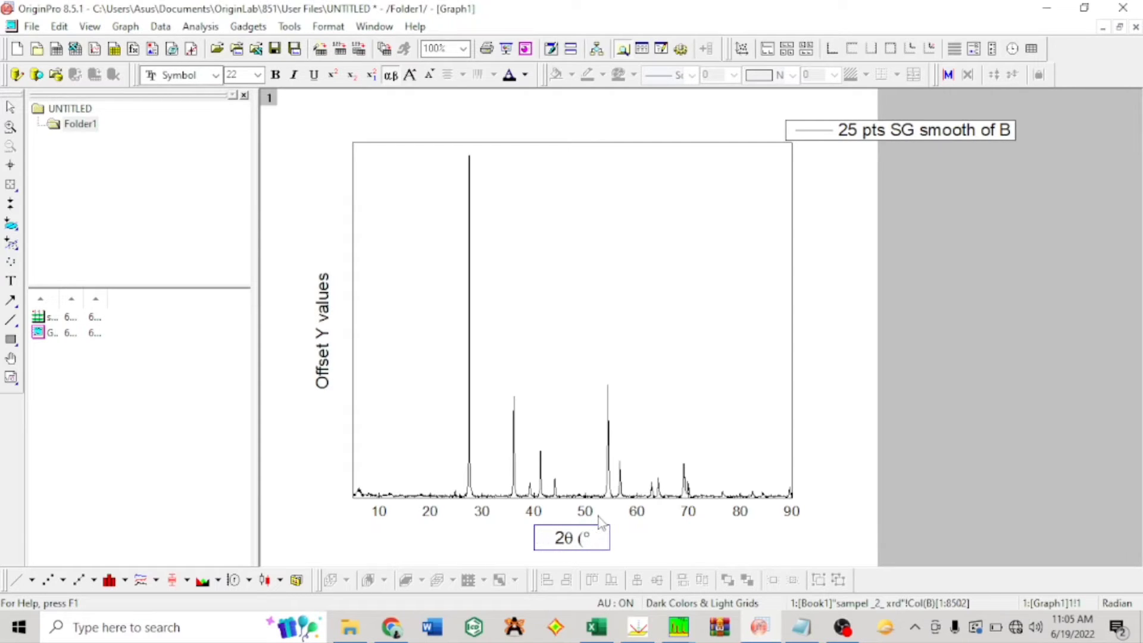
Step: Set the font for the text following the degree symbol in the axis title to Times New Roman
{"action": "left_click", "coordinate": [217, 75]}
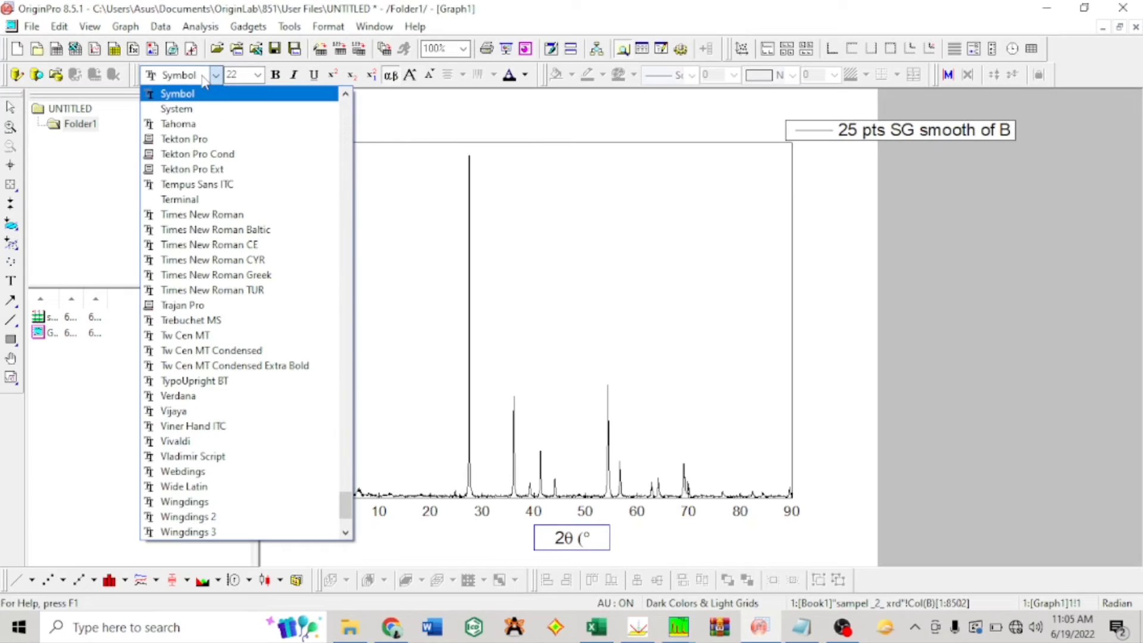
{"action": "left_click", "coordinate": [188, 74]}
{"action": "scroll", "coordinate": [188, 74], "scroll_direction": "down", "scroll_amount": 3}
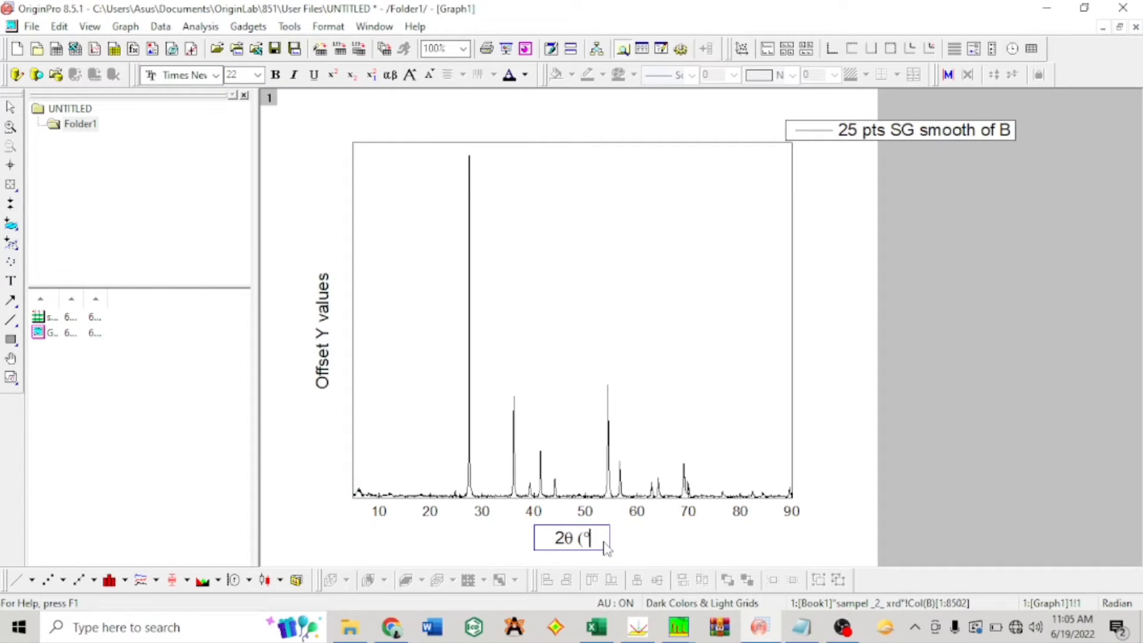
Step: Complete the horizontal axis title with C and a closing parenthesis after the degree symbol
{"action": "type", "text": "C)"}
Step: Replace the vertical axis title text with "Intensitas (a.u)"
{"action": "double_click", "coordinate": [326, 340]}
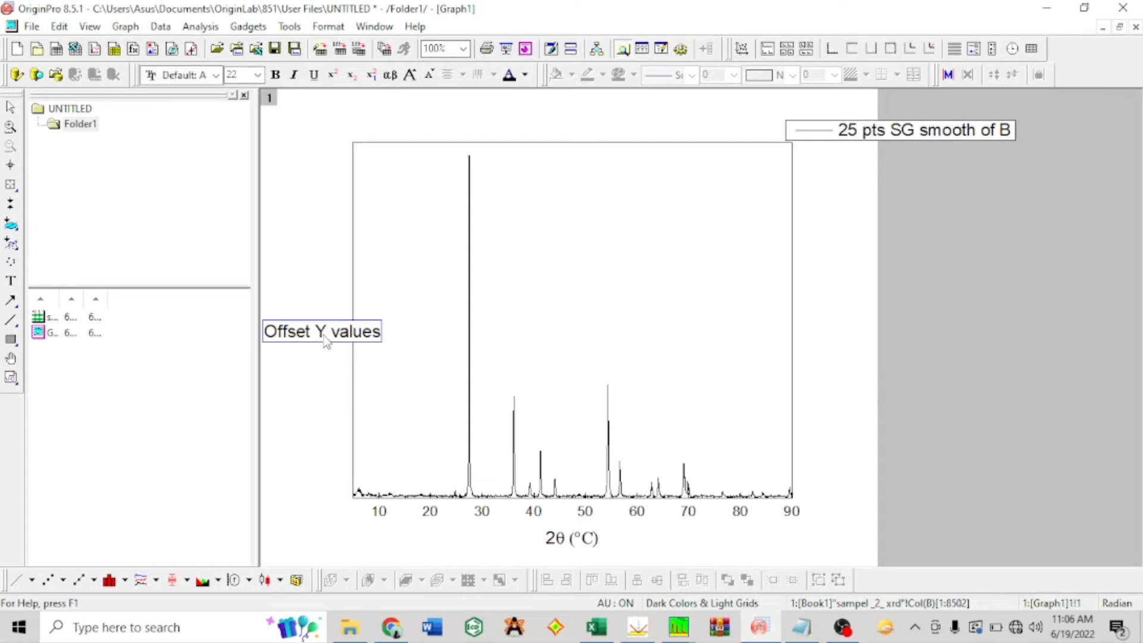
{"action": "key", "text": "End"}
{"action": "key", "text": "BackSpace"}
{"action": "key", "text": "BackSpace"}
{"action": "key", "text": "BackSpace"}
{"action": "key", "text": "BackSpace"}
{"action": "key", "text": "BackSpace"}
{"action": "key", "text": "BackSpace"}
{"action": "key", "text": "BackSpace"}
{"action": "key", "text": "BackSpace"}
{"action": "key", "text": "BackSpace"}
{"action": "key", "text": "BackSpace"}
{"action": "key", "text": "BackSpace"}
{"action": "key", "text": "BackSpace"}
{"action": "key", "text": "BackSpace"}
{"action": "key", "text": "BackSpace"}
{"action": "key", "text": "BackSpace"}
{"action": "type", "text": "Int"}
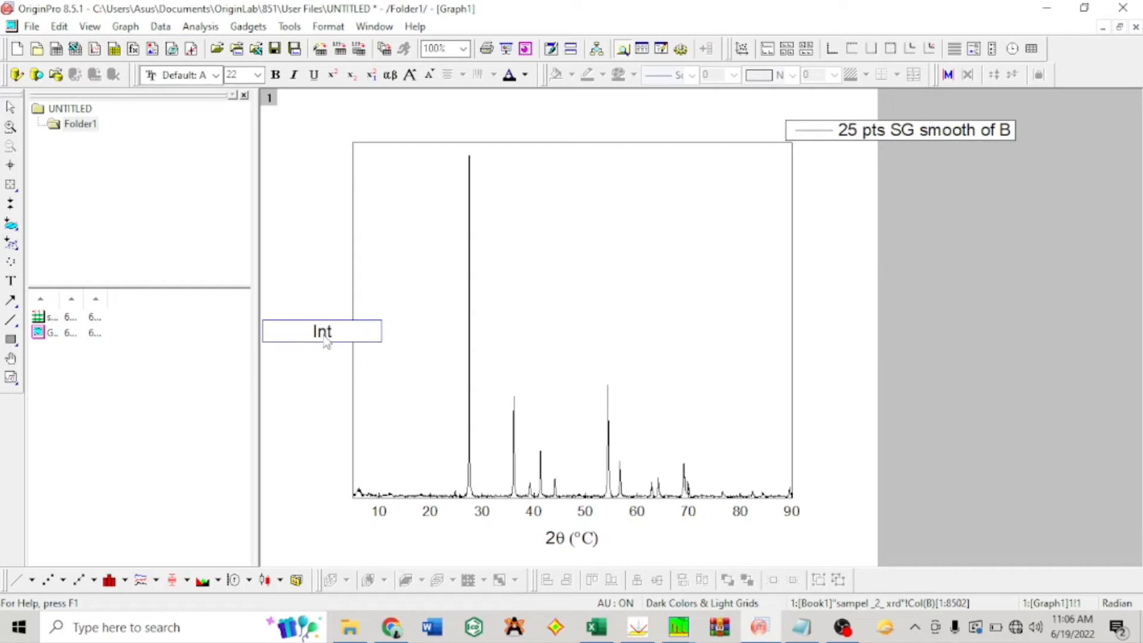
{"action": "type", "text": "ensitas ("}
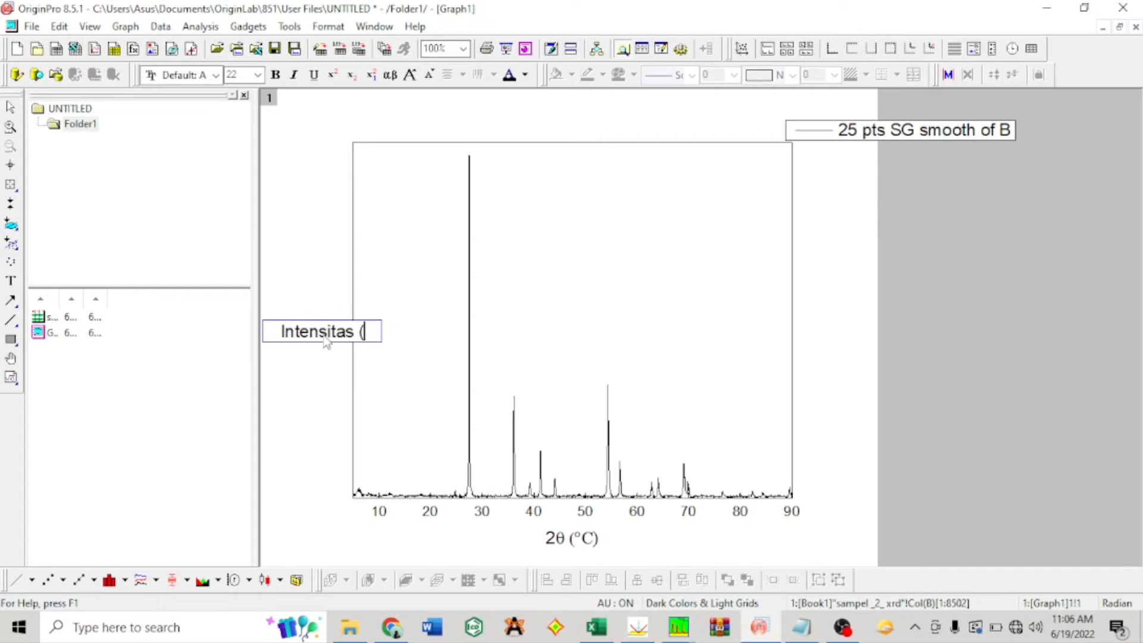
{"action": "type", "text": "a.u)"}
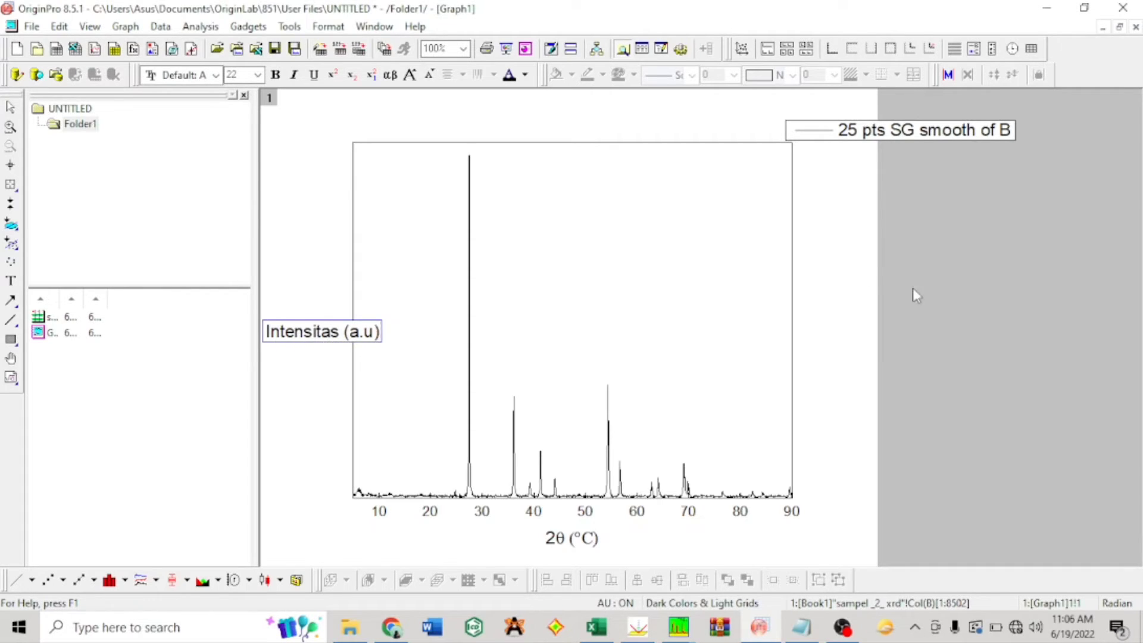
{"action": "left_click", "coordinate": [948, 299]}
Step: Move the plot legend inside the graph frame, near its upper-right part
{"action": "left_click", "coordinate": [948, 135]}
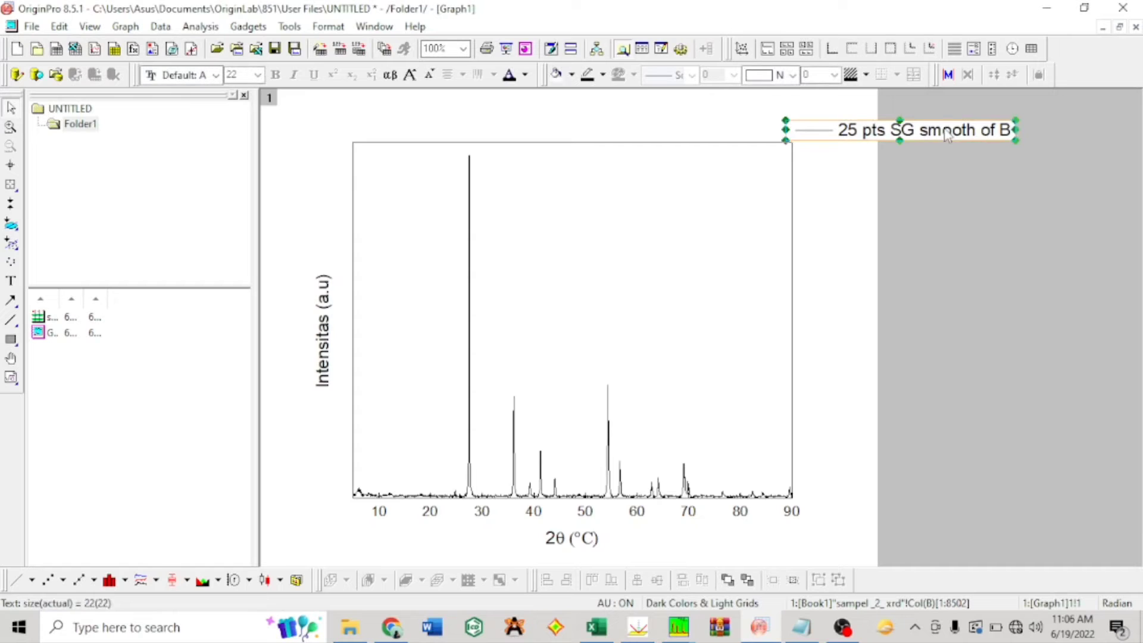
{"action": "left_click_drag", "start_coordinate": [956, 131], "coordinate": [717, 170]}
{"action": "double_click", "coordinate": [709, 170]}
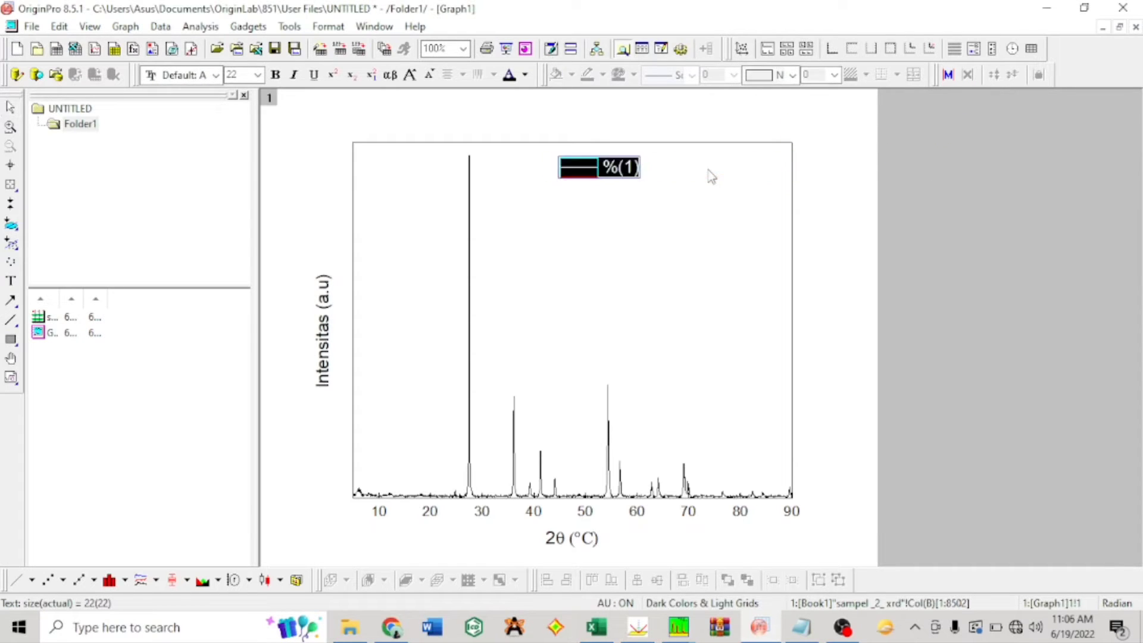
{"action": "double_click", "coordinate": [708, 171]}
{"action": "left_click", "coordinate": [708, 171]}
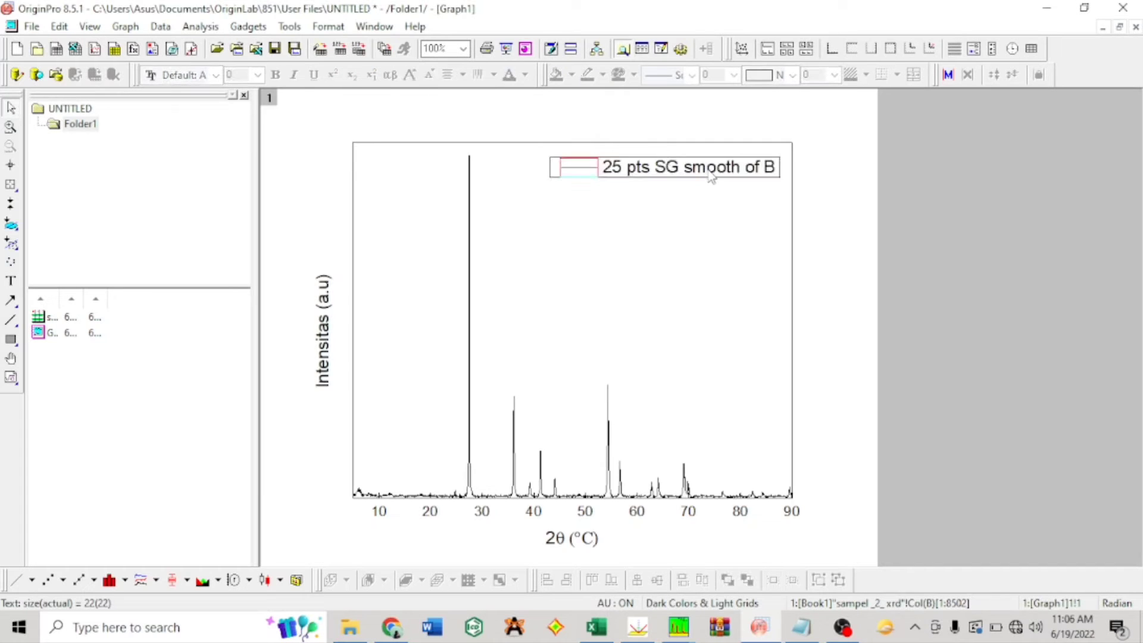
{"action": "left_click", "coordinate": [709, 171]}
Step: Replace the legend's text placeholder with "Ti V O4", keeping the line sample
{"action": "double_click", "coordinate": [710, 176]}
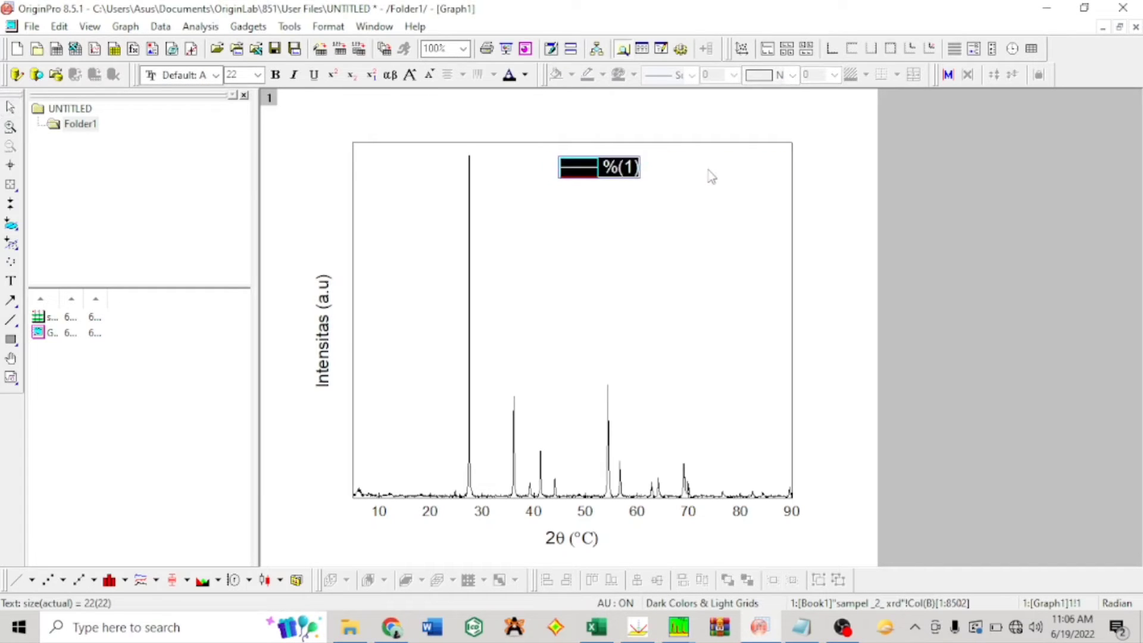
{"action": "key", "text": "End"}
{"action": "key", "text": "BackSpace"}
{"action": "key", "text": "BackSpace"}
{"action": "key", "text": "BackSpace"}
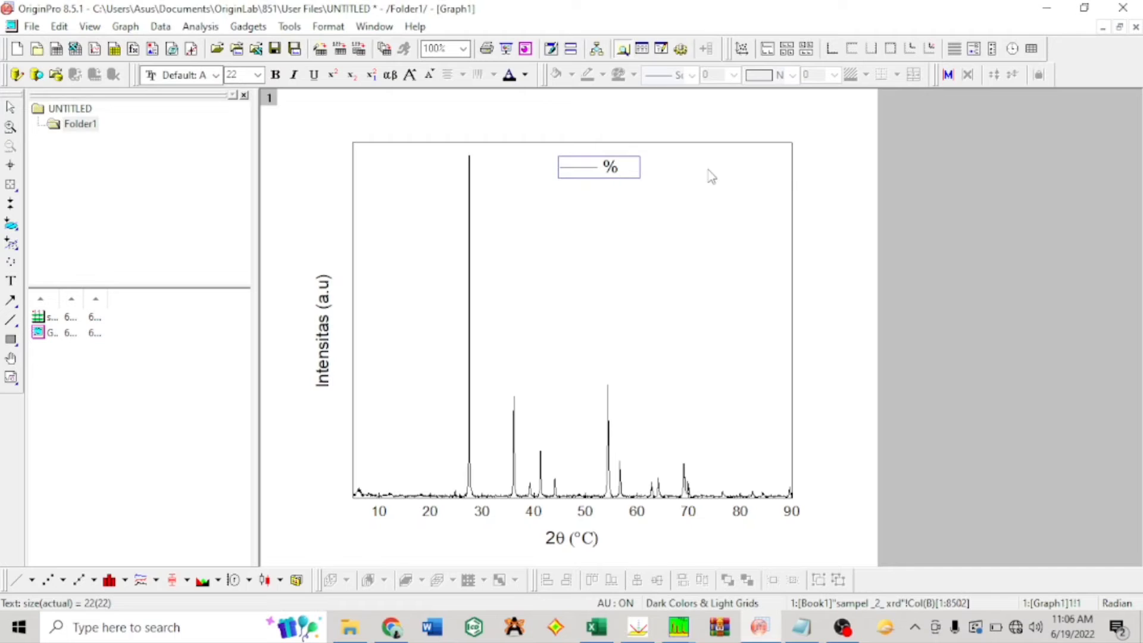
{"action": "key", "text": "BackSpace"}
{"action": "type", "text": "TiVO4"}
{"action": "key", "text": "Left"}
{"action": "key", "text": "Left"}
{"action": "key", "text": "Left"}
{"action": "key", "text": "Left"}
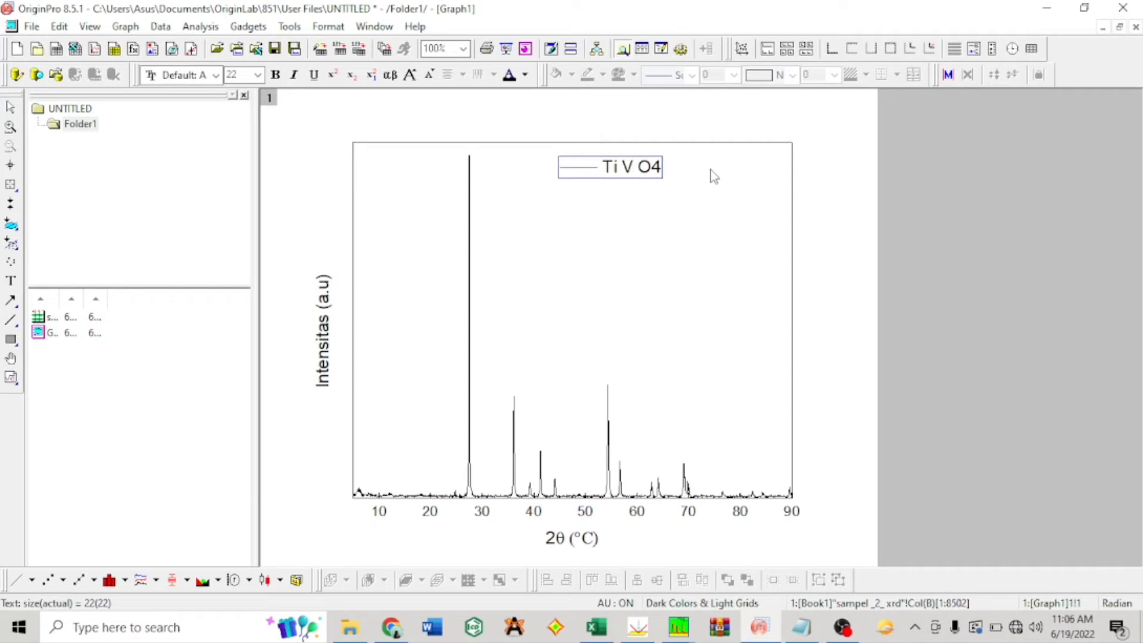
{"action": "left_click", "coordinate": [631, 219]}
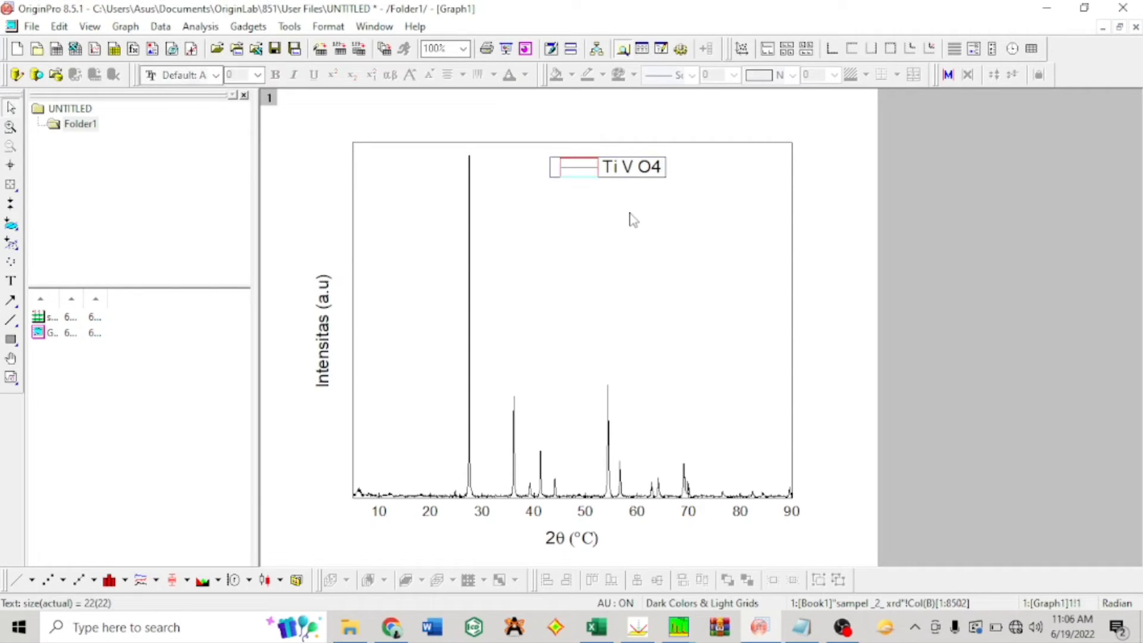
Step: Move the shortened legend into the upper-right corner of the graph frame
{"action": "left_click", "coordinate": [639, 169]}
{"action": "left_click_drag", "start_coordinate": [640, 169], "coordinate": [754, 162]}
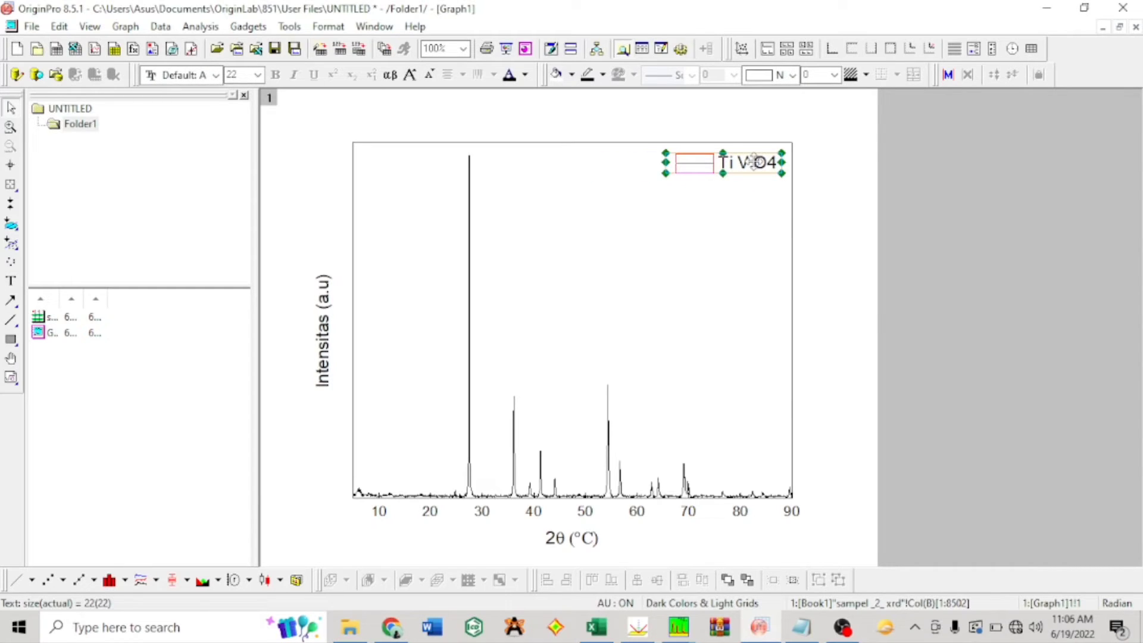
{"action": "left_click", "coordinate": [888, 318]}
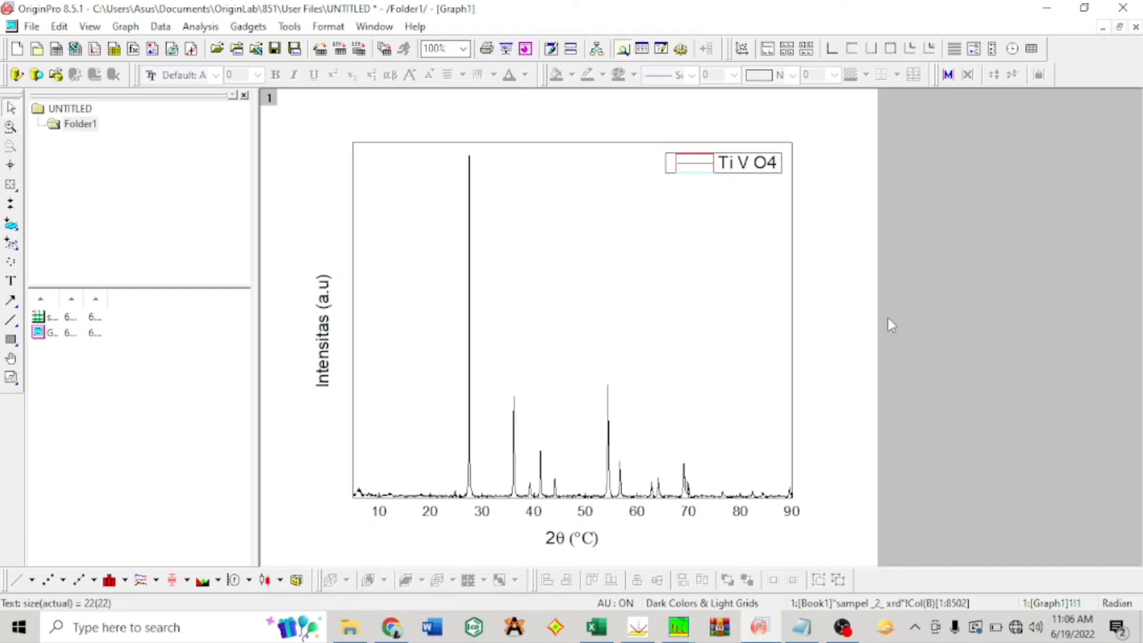
Step: Add a text label "110" just left of the tallest peak, taking its indices from the indexed diffractogram in the other program
{"action": "left_click", "coordinate": [12, 281]}
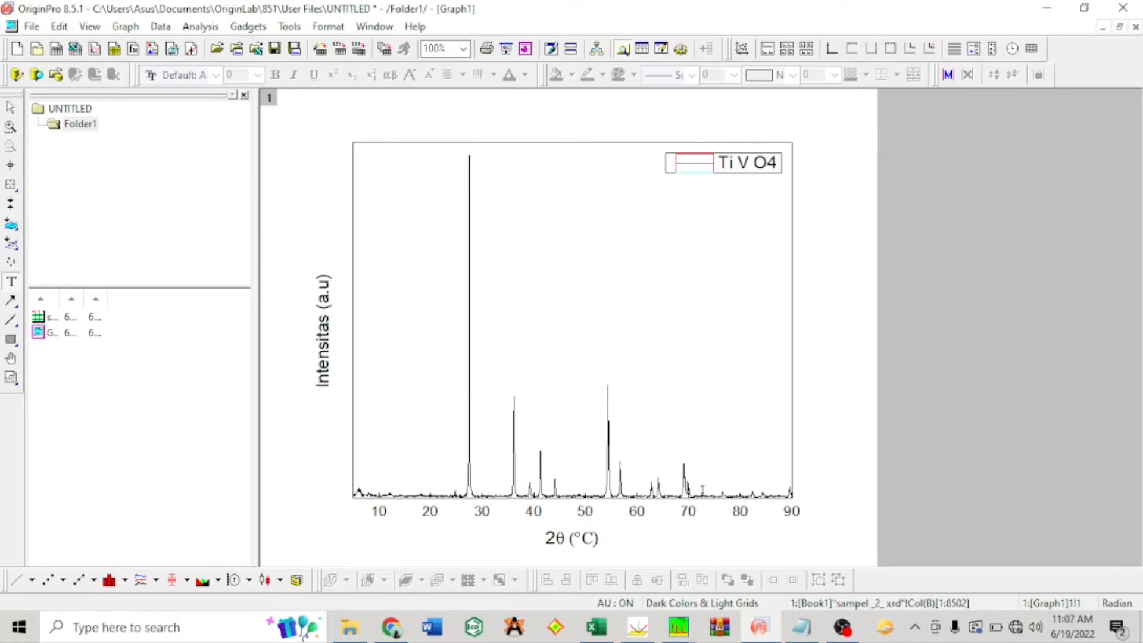
{"action": "left_click", "coordinate": [432, 158]}
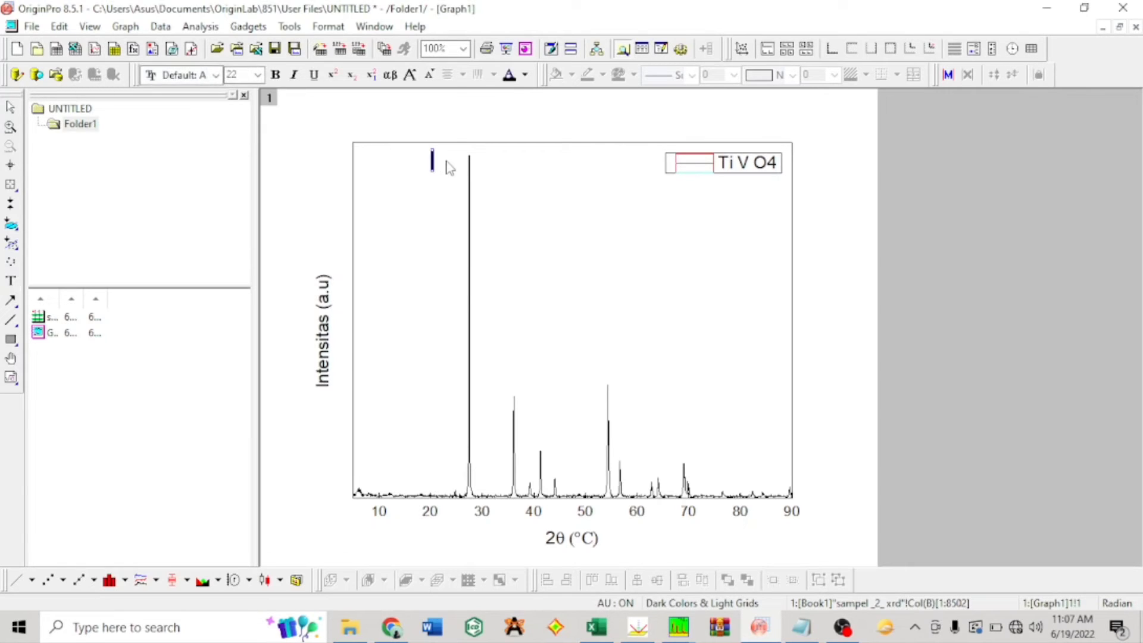
{"action": "left_click", "coordinate": [678, 627]}
{"action": "left_click", "coordinate": [591, 559]}
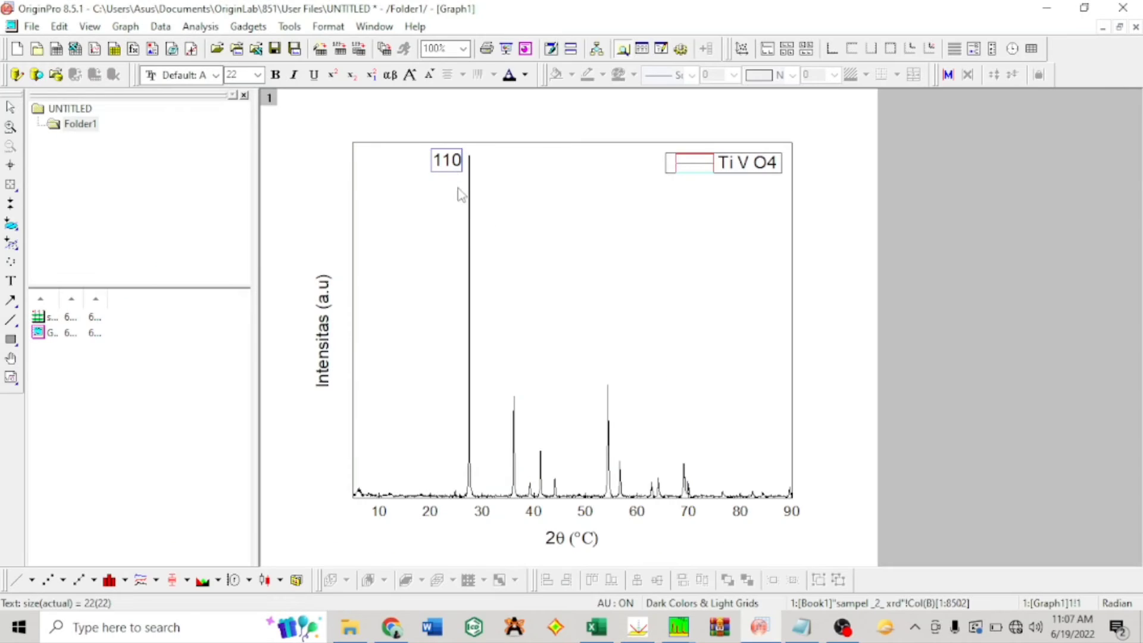
Step: Rotate the 110 peak label by 90 degrees and set its text size to 20
{"action": "left_click", "coordinate": [447, 158]}
{"action": "double_click", "coordinate": [450, 158]}
{"action": "right_click", "coordinate": [451, 159]}
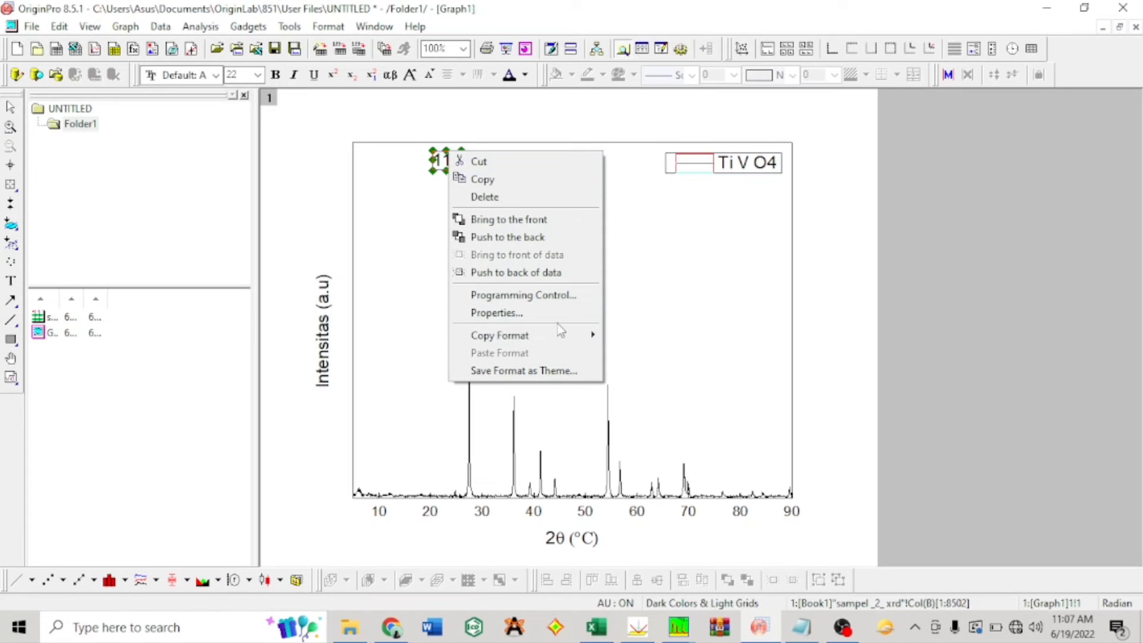
{"action": "left_click", "coordinate": [565, 322]}
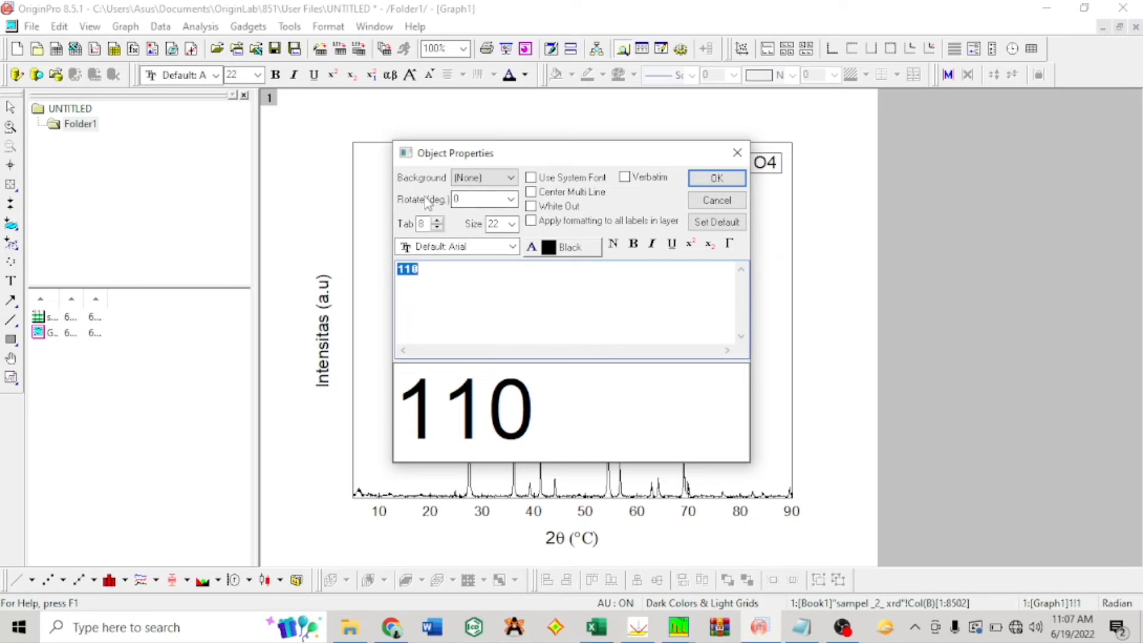
{"action": "double_click", "coordinate": [460, 200]}
{"action": "type", "text": "90"}
{"action": "key", "text": "BackSpace"}
{"action": "key", "text": "BackSpace"}
{"action": "key", "text": "BackSpace"}
{"action": "type", "text": "90"}
{"action": "double_click", "coordinate": [498, 224]}
{"action": "key", "text": "BackSpace"}
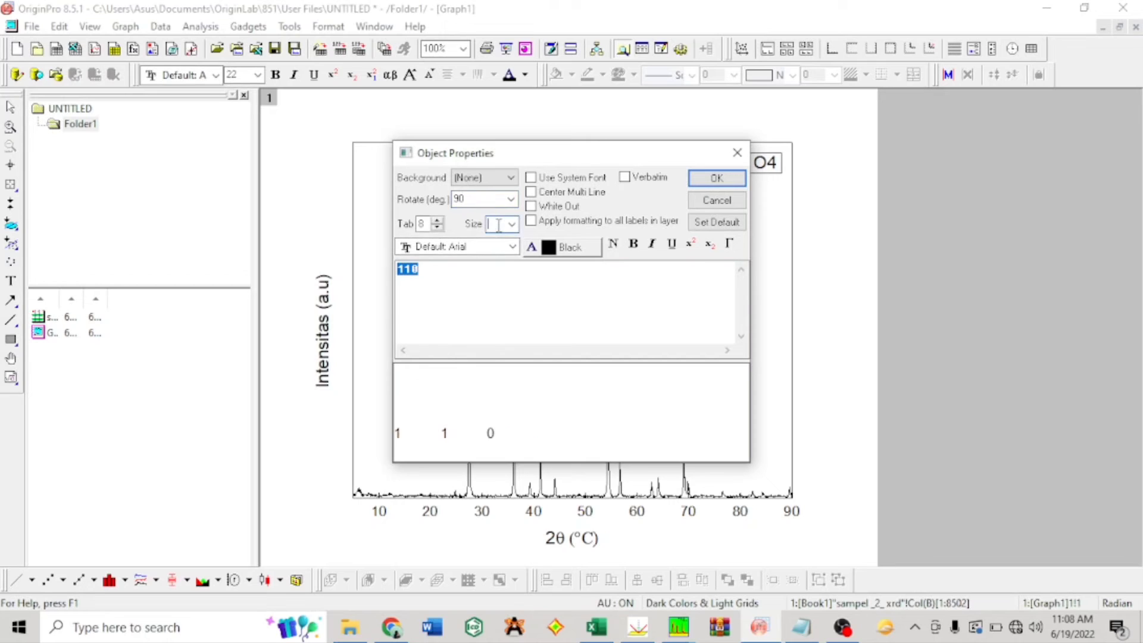
{"action": "type", "text": "20"}
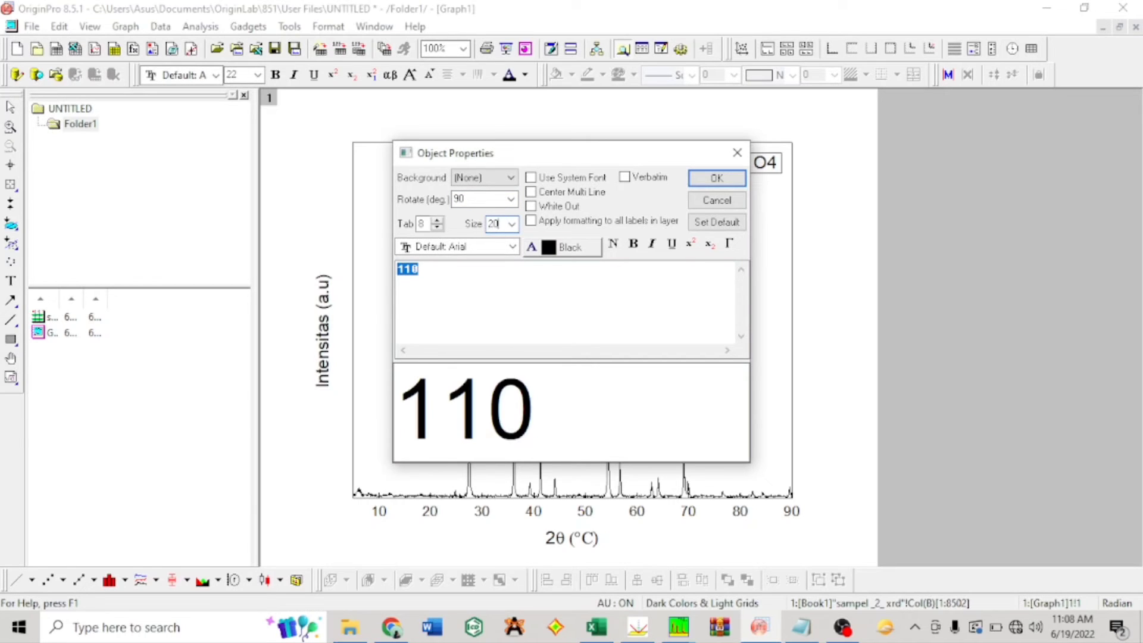
{"action": "left_click", "coordinate": [721, 179]}
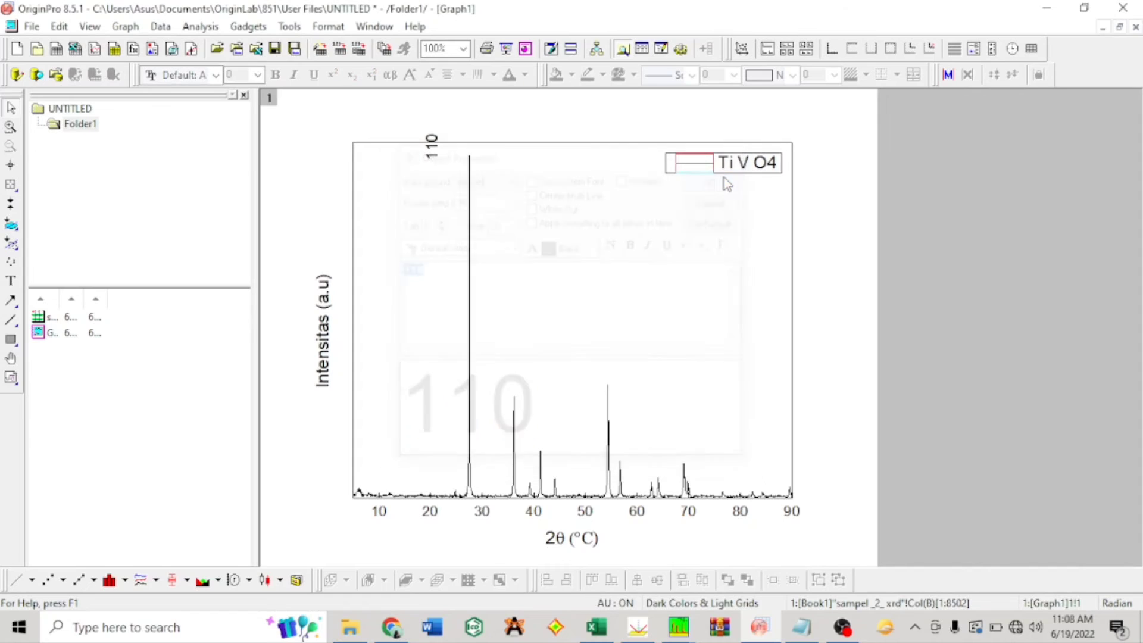
Step: Move the rotated 110 label next to the tip of the tallest peak
{"action": "left_click", "coordinate": [439, 149]}
{"action": "left_click_drag", "start_coordinate": [439, 152], "coordinate": [481, 150]}
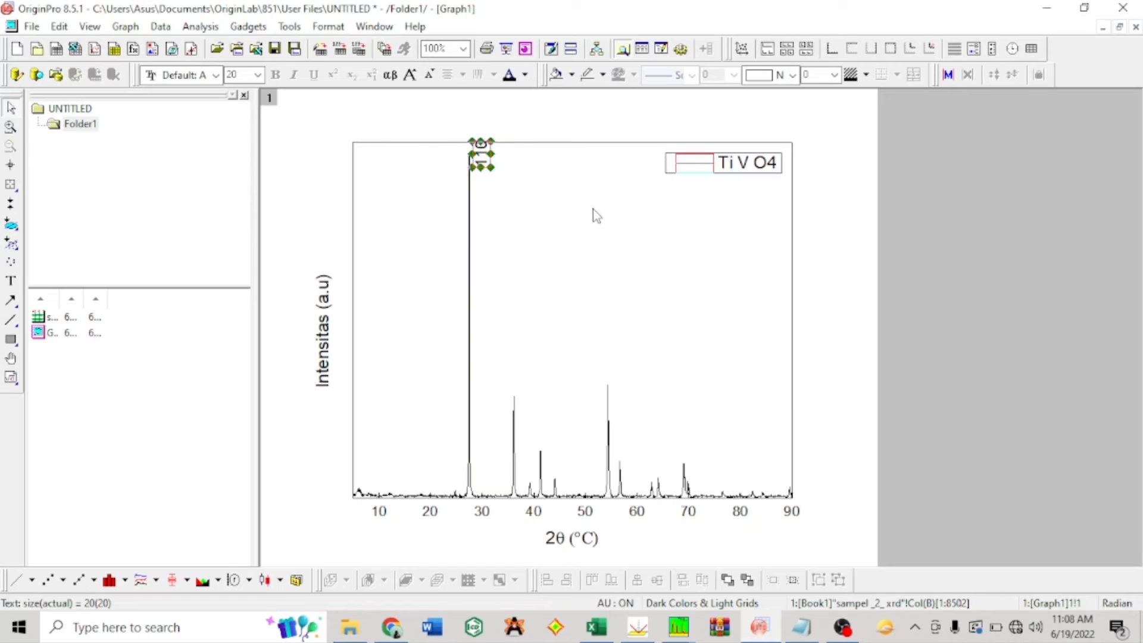
{"action": "left_click", "coordinate": [515, 377]}
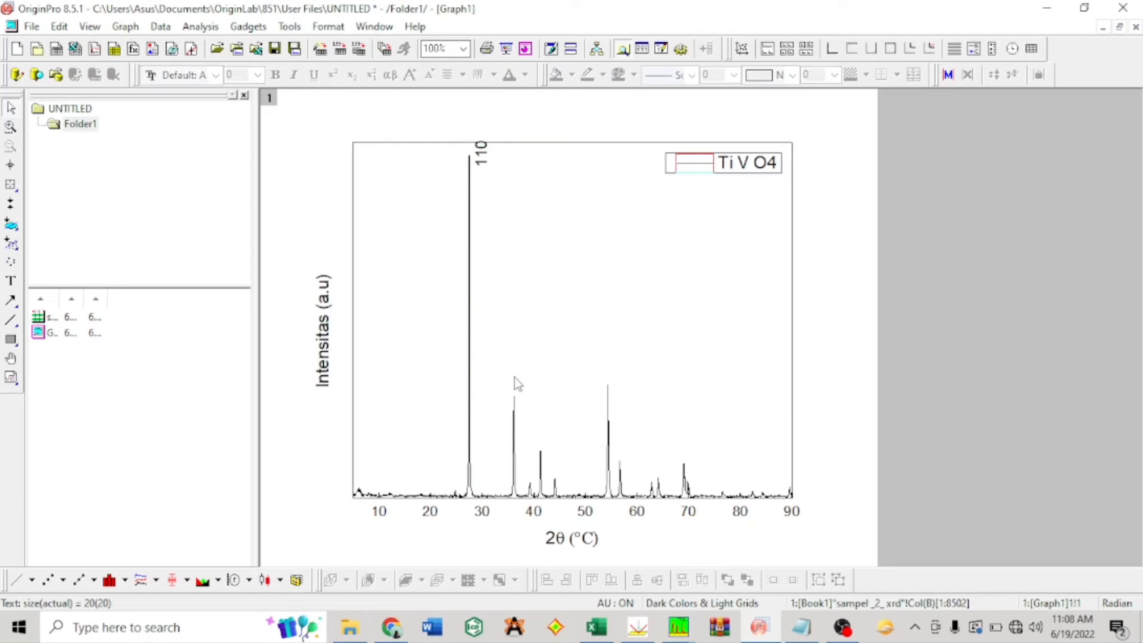
Step: Paste a copy of the 110 label above the peak near 36° and change its text to 101
{"action": "key", "text": "ctrl+v"}
{"action": "left_click_drag", "start_coordinate": [521, 378], "coordinate": [514, 369]}
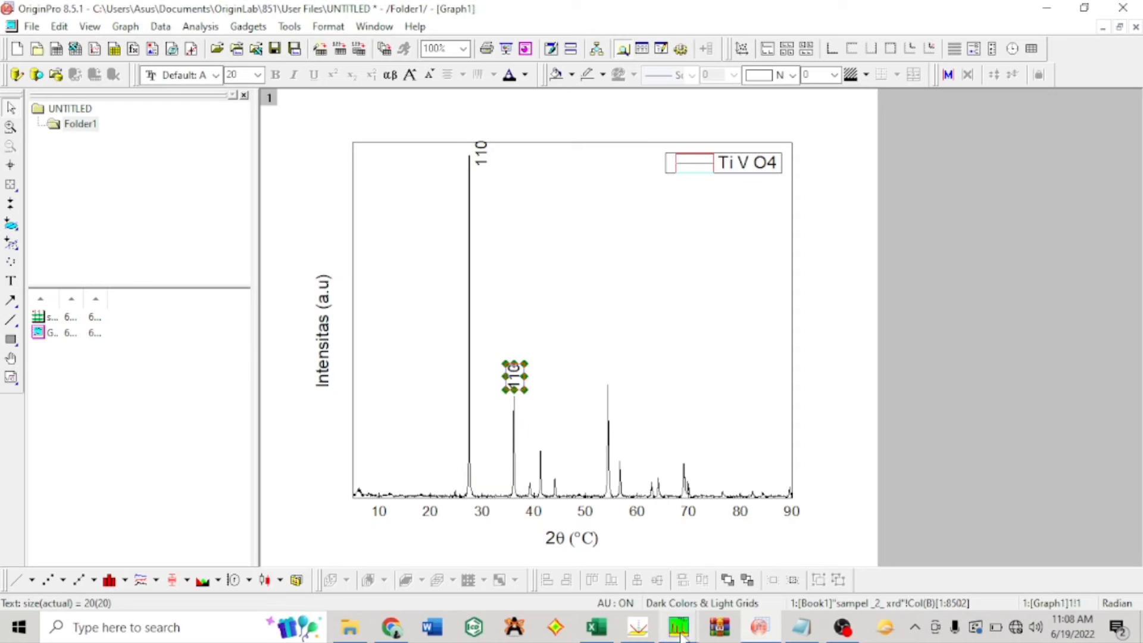
{"action": "mouse_move", "coordinate": [679, 640]}
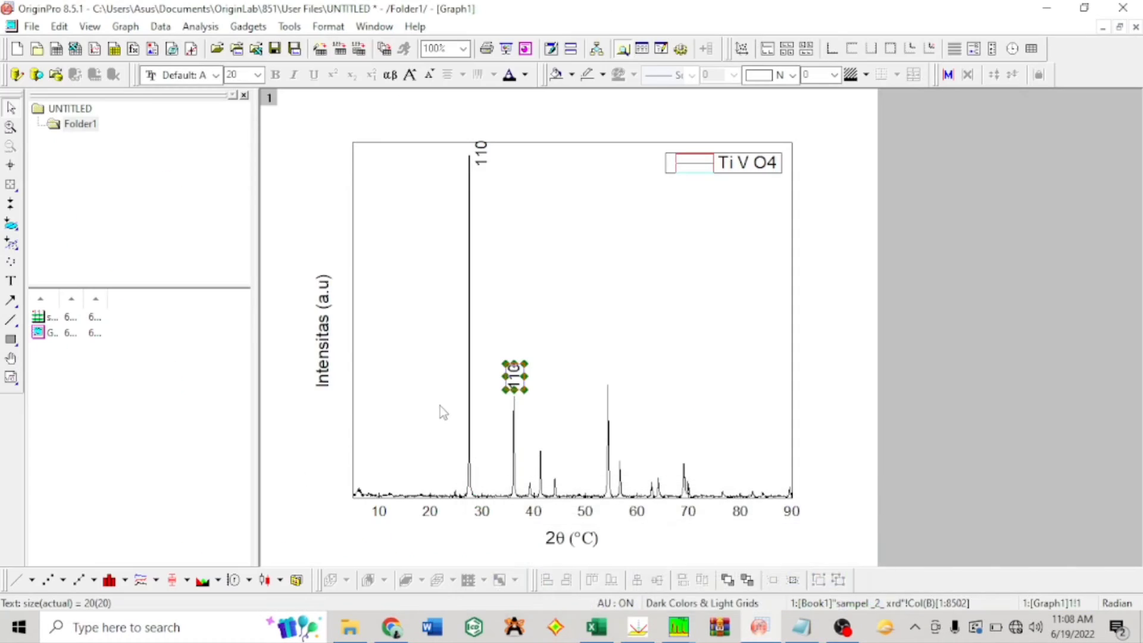
{"action": "double_click", "coordinate": [514, 382]}
{"action": "key", "text": "ctrl+c"}
{"action": "key", "text": "Delete"}
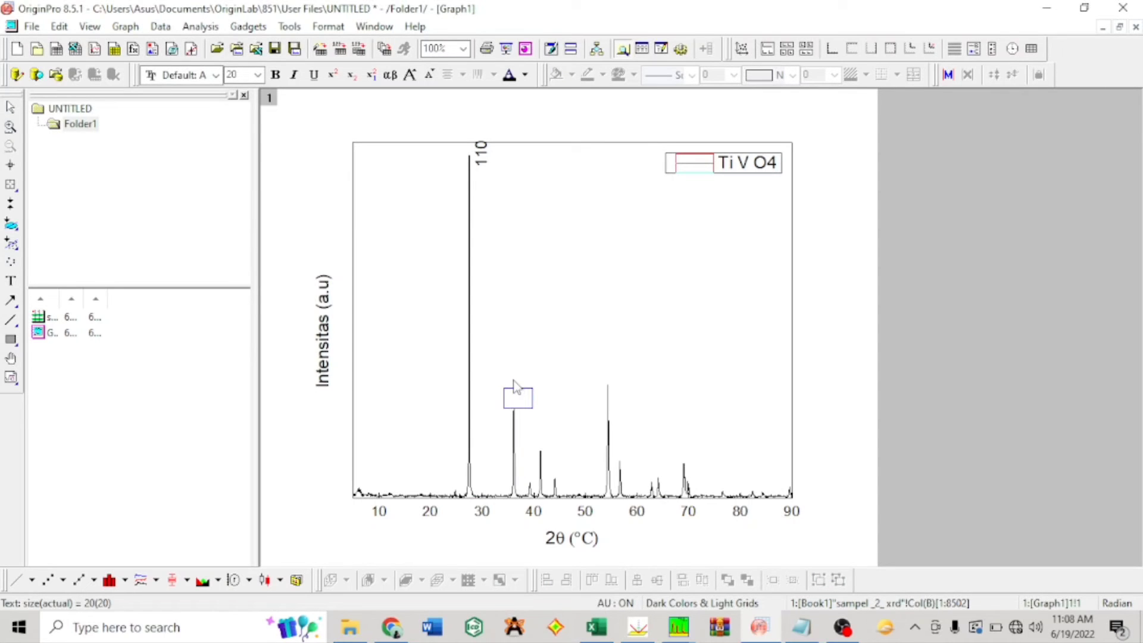
{"action": "left_click", "coordinate": [583, 411]}
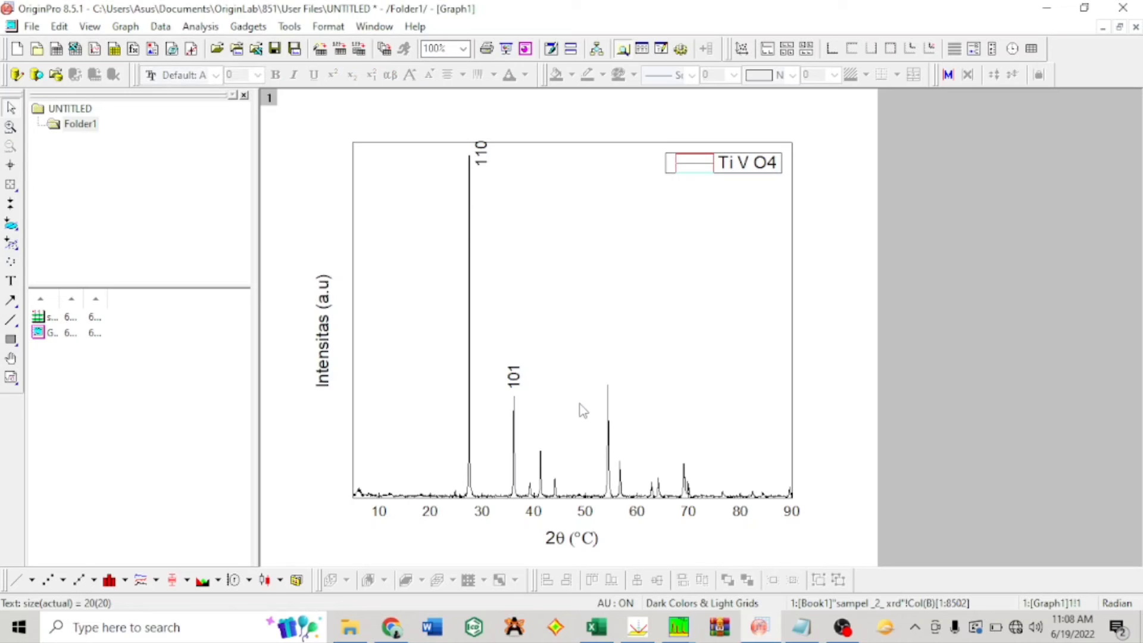
Step: Paste another 110 label above the peak near 41° and realign the 101 label over its own peak
{"action": "key", "text": "ctrl+v"}
{"action": "left_click_drag", "start_coordinate": [524, 403], "coordinate": [547, 443]}
{"action": "left_click", "coordinate": [523, 398]}
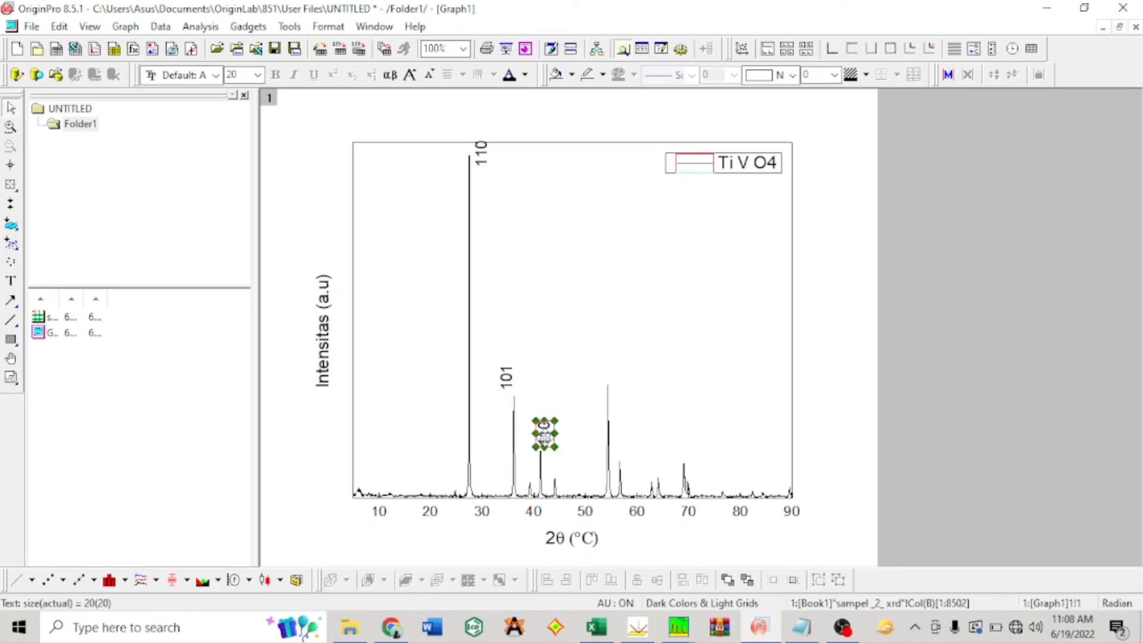
{"action": "left_click_drag", "start_coordinate": [507, 380], "coordinate": [515, 381]}
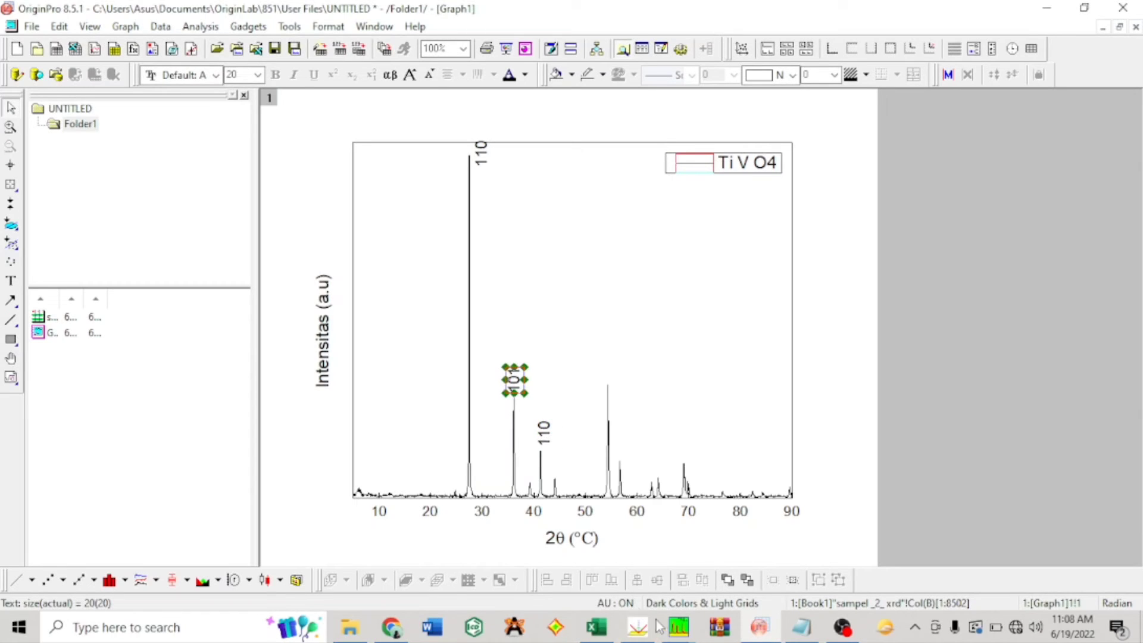
Step: Check the indexed diffractogram in the other program and change the label above the peak near 41° to 111
{"action": "mouse_move", "coordinate": [679, 627]}
{"action": "mouse_move", "coordinate": [583, 577]}
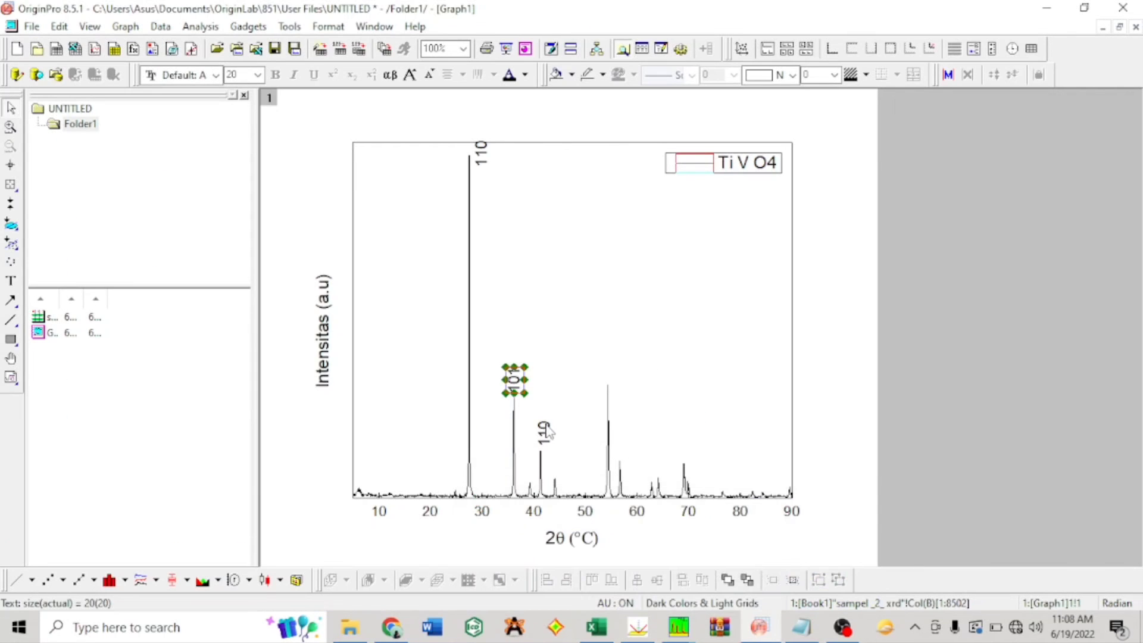
{"action": "double_click", "coordinate": [545, 428]}
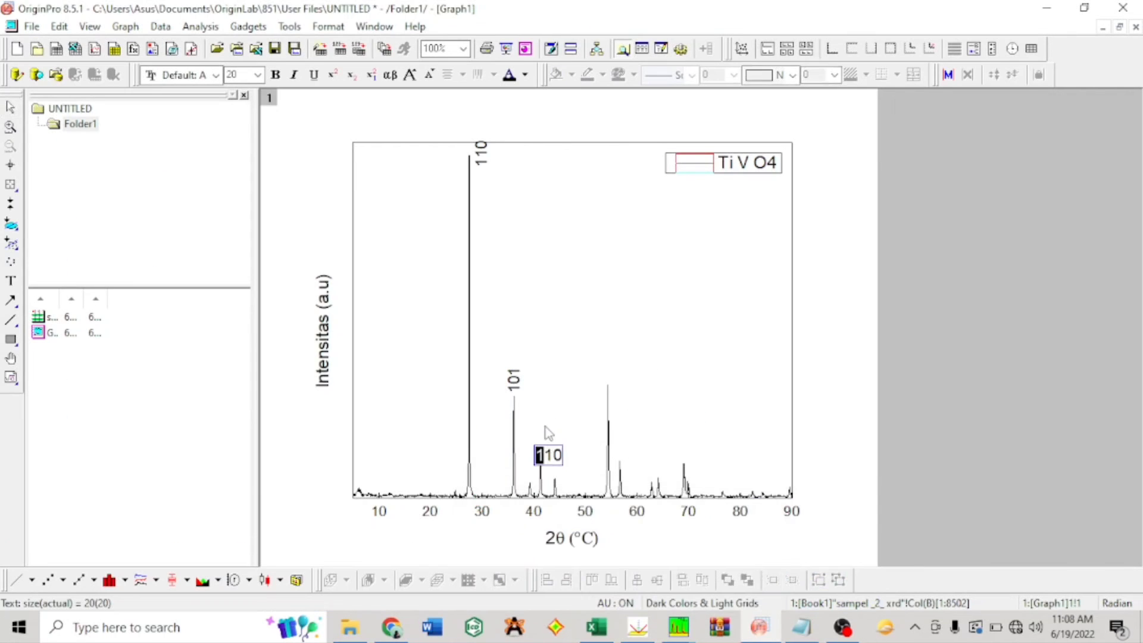
{"action": "key", "text": "End"}
{"action": "left_click", "coordinate": [573, 365]}
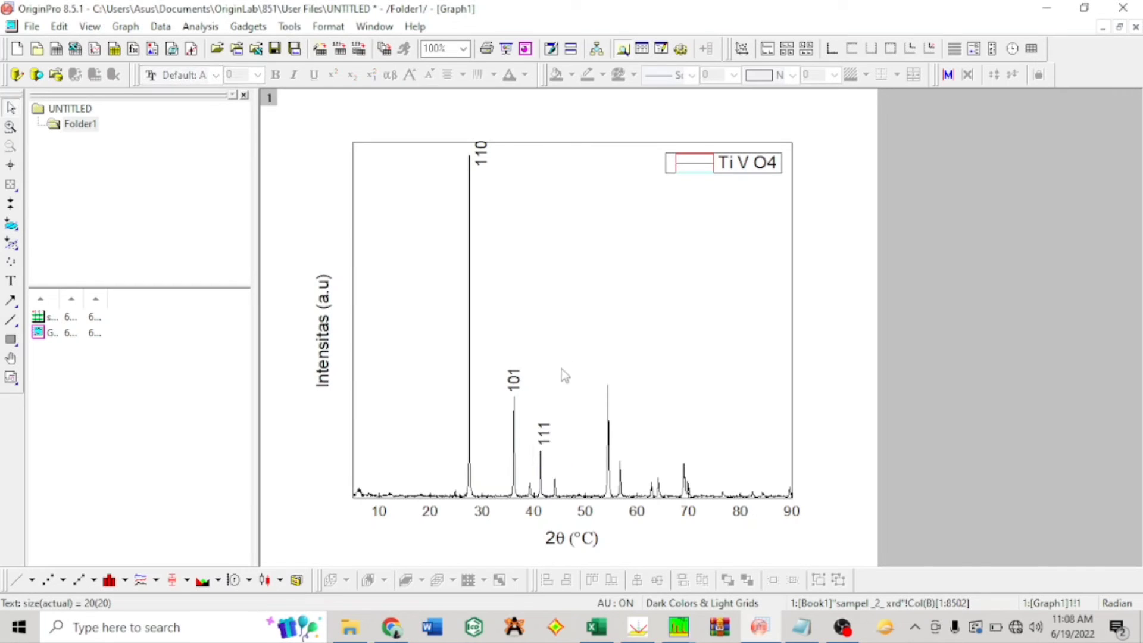
Step: Paste a copy of the 110 label, place it above the peak near 54° and change its text to 211
{"action": "left_click", "coordinate": [552, 439]}
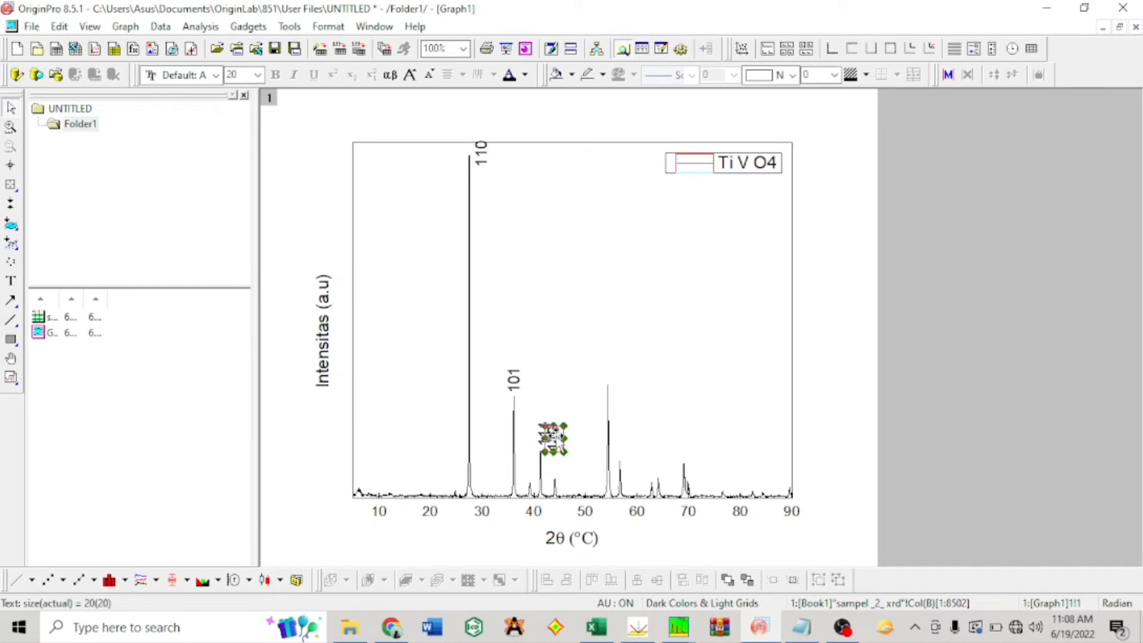
{"action": "left_click_drag", "start_coordinate": [556, 437], "coordinate": [611, 361]}
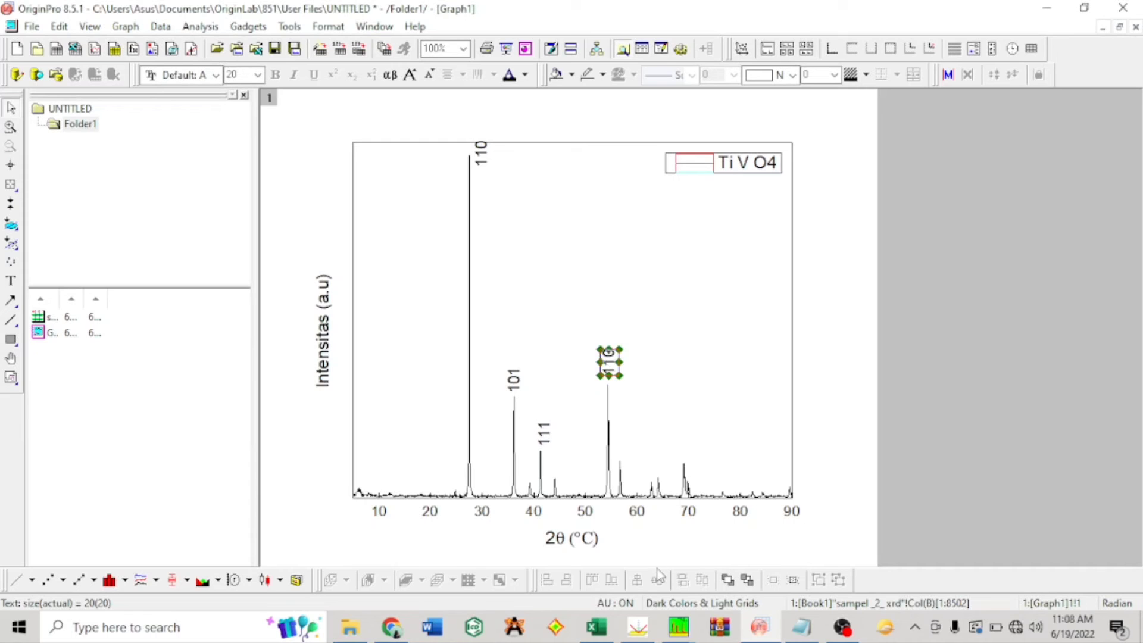
{"action": "mouse_move", "coordinate": [679, 627]}
{"action": "left_click", "coordinate": [575, 567]}
{"action": "left_click", "coordinate": [613, 366]}
{"action": "double_click", "coordinate": [609, 363]}
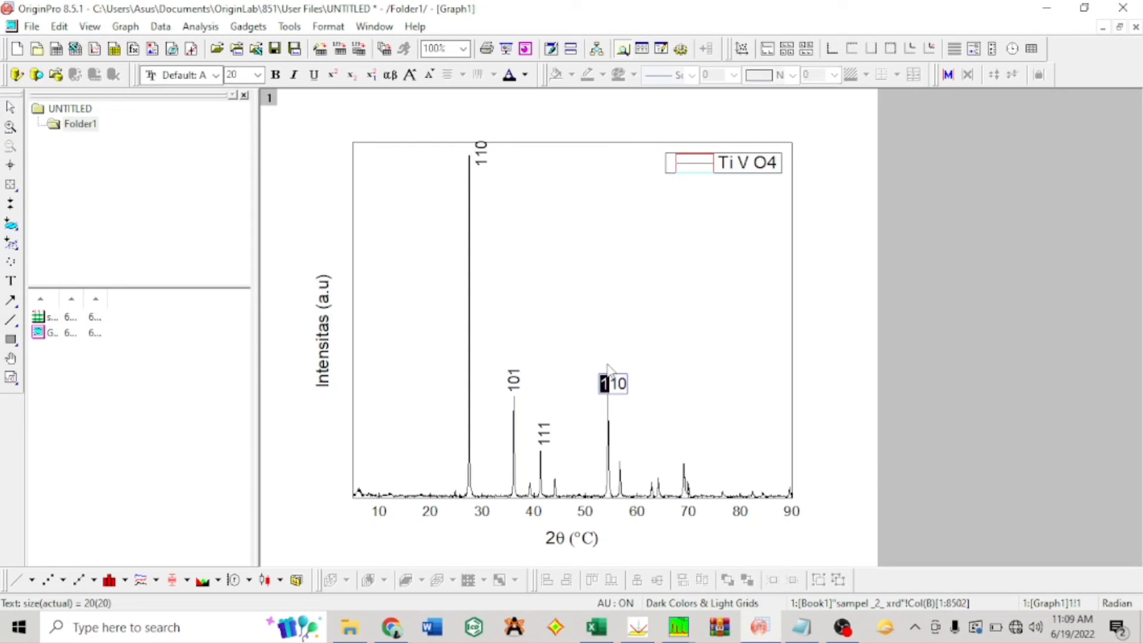
{"action": "key", "text": "BackSpace"}
{"action": "type", "text": "2"}
{"action": "key", "text": "Delete"}
{"action": "type", "text": "1"}
{"action": "left_click", "coordinate": [644, 401]}
Step: Paste another 110 label at the peak near 54°, and move the 211 label above the peak near 57°, changing its text to 220
{"action": "key", "text": "ctrl+v"}
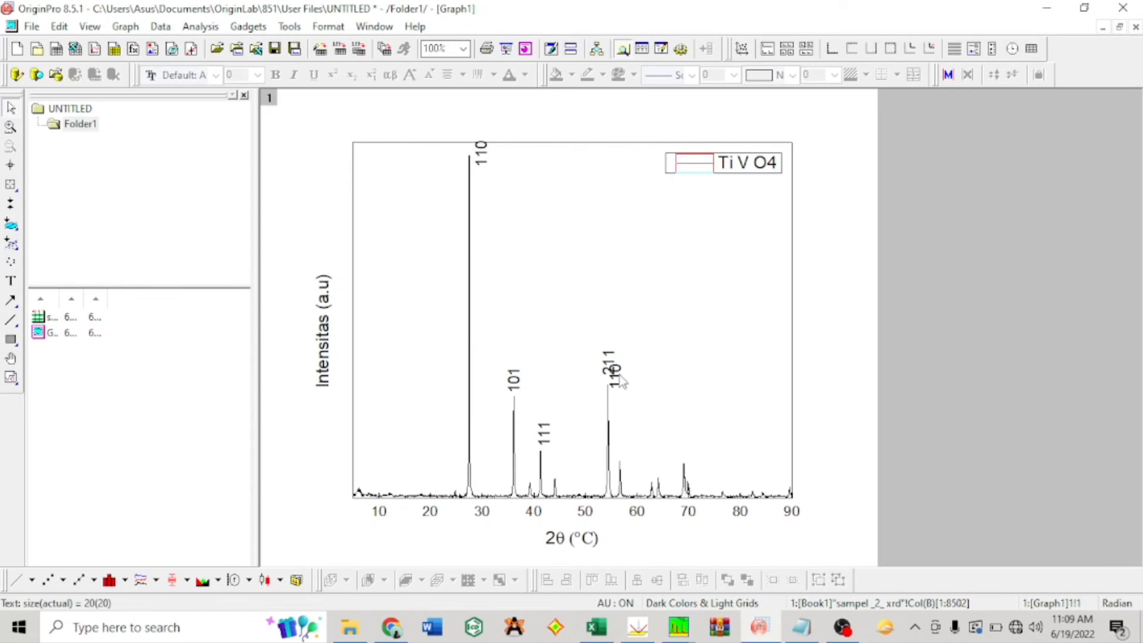
{"action": "left_click_drag", "start_coordinate": [619, 379], "coordinate": [633, 451]}
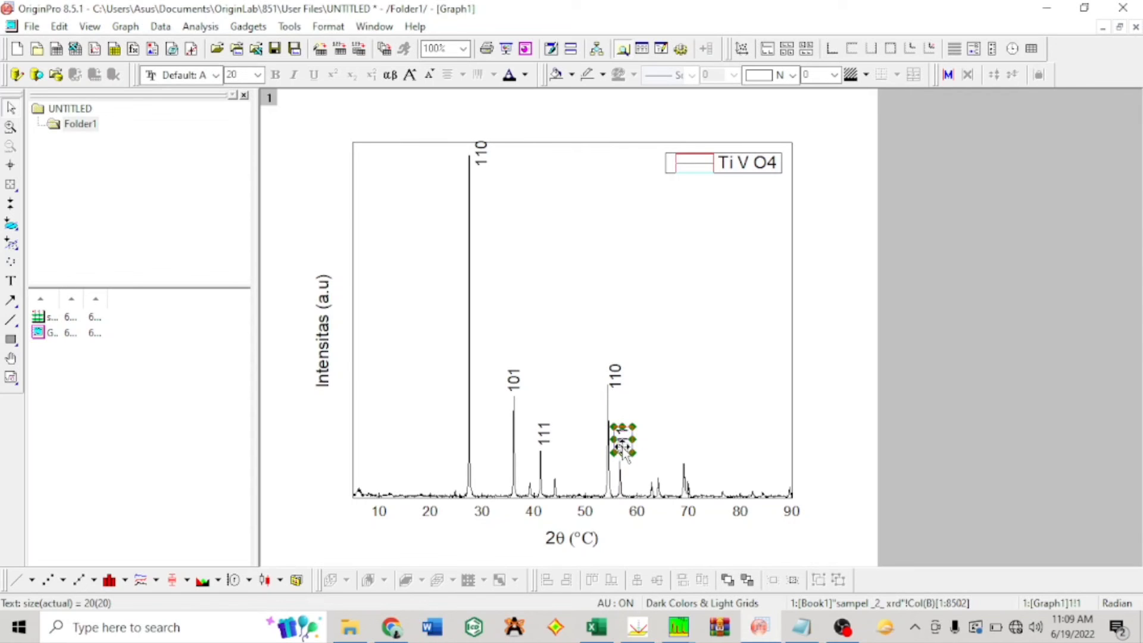
{"action": "double_click", "coordinate": [622, 448]}
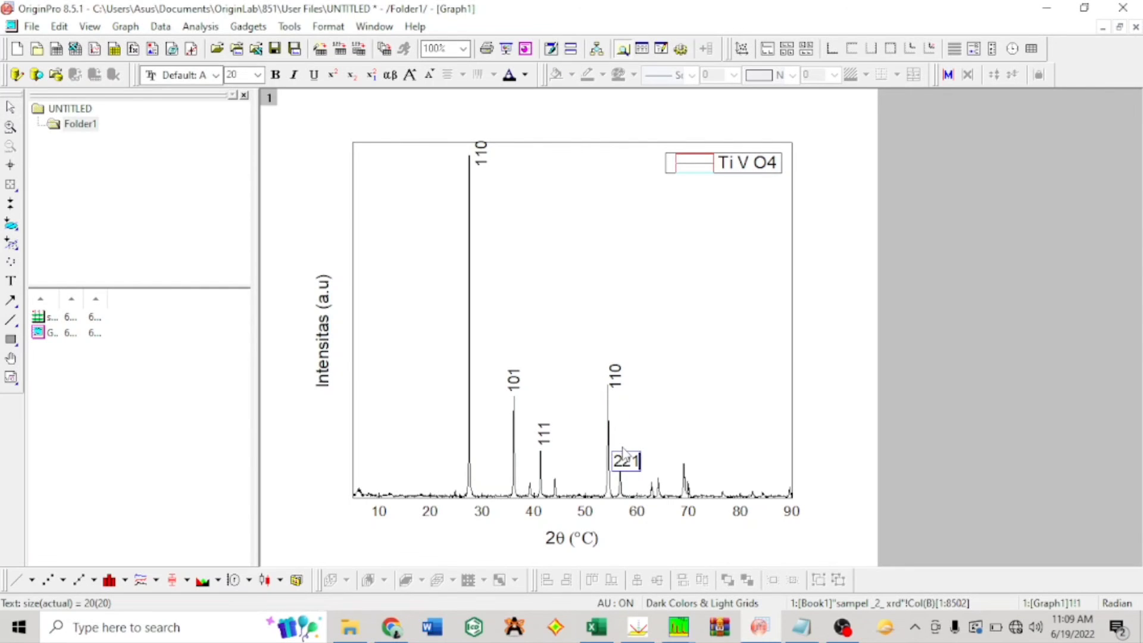
{"action": "type", "text": "220"}
{"action": "left_click", "coordinate": [714, 442]}
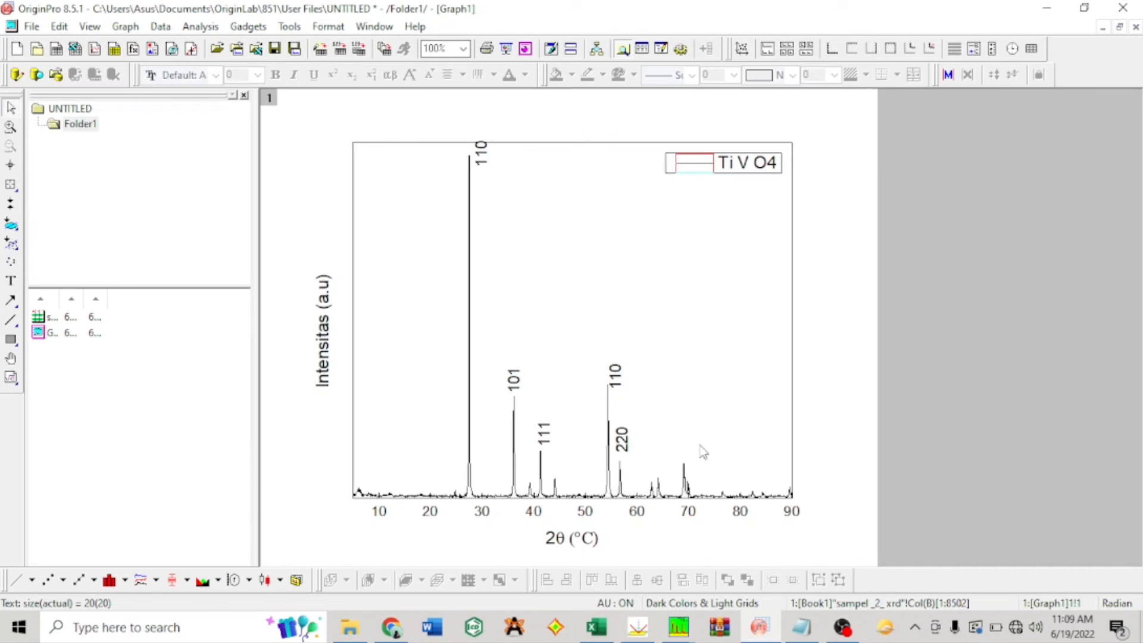
Step: Lower the 110 label slightly beside the tallest peak and arrange the graph and the indexed diffractogram windows side by side
{"action": "left_click", "coordinate": [482, 159]}
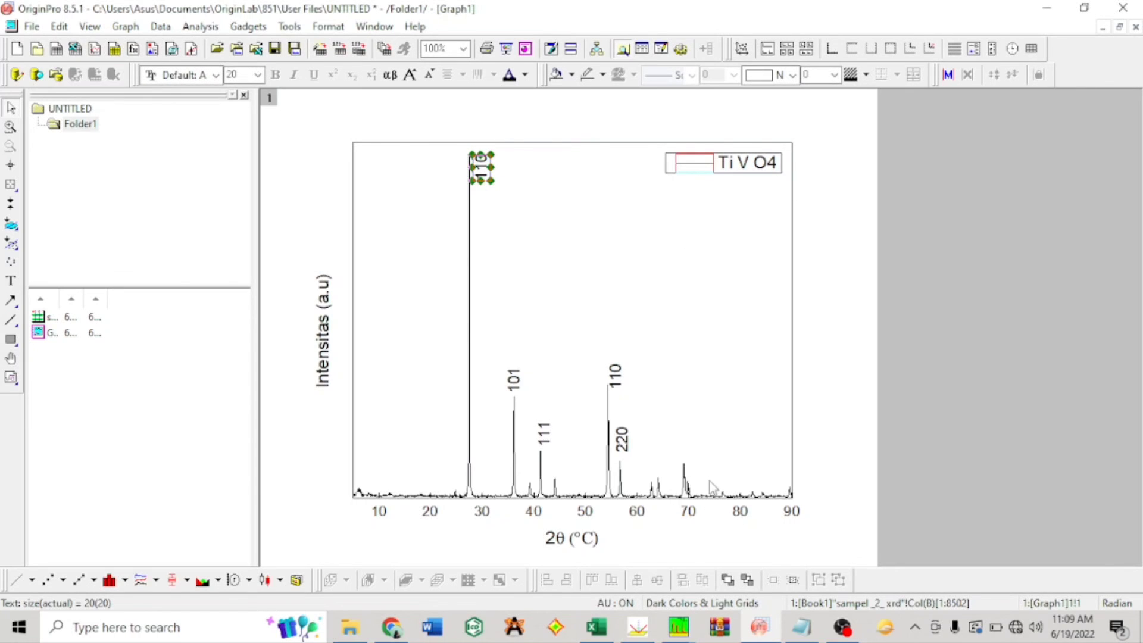
{"action": "key", "text": "super+Left"}
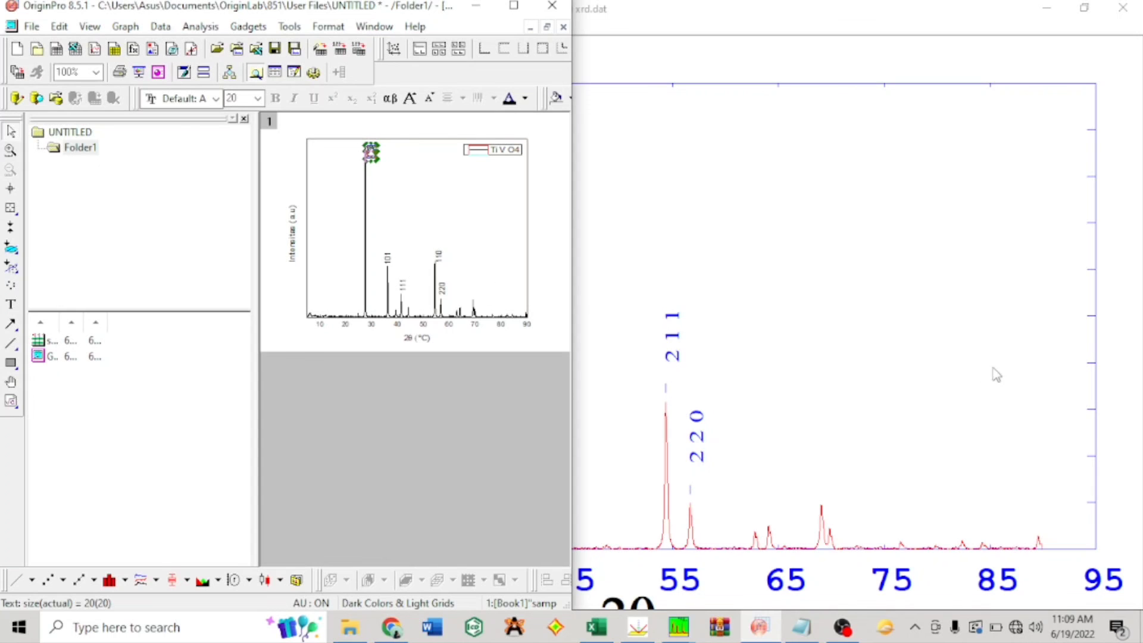
{"action": "left_click", "coordinate": [957, 383]}
{"action": "key", "text": "super+Right"}
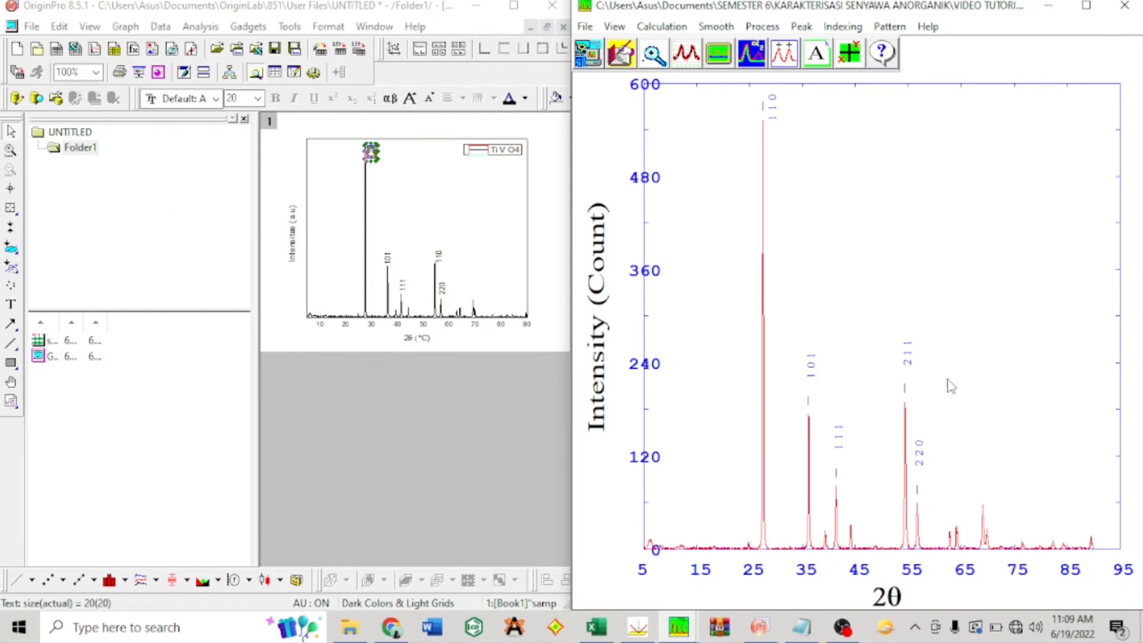
Step: Change the 110 label above the peak near 54° to 211 and maximize the graph's program window
{"action": "left_click", "coordinate": [423, 208]}
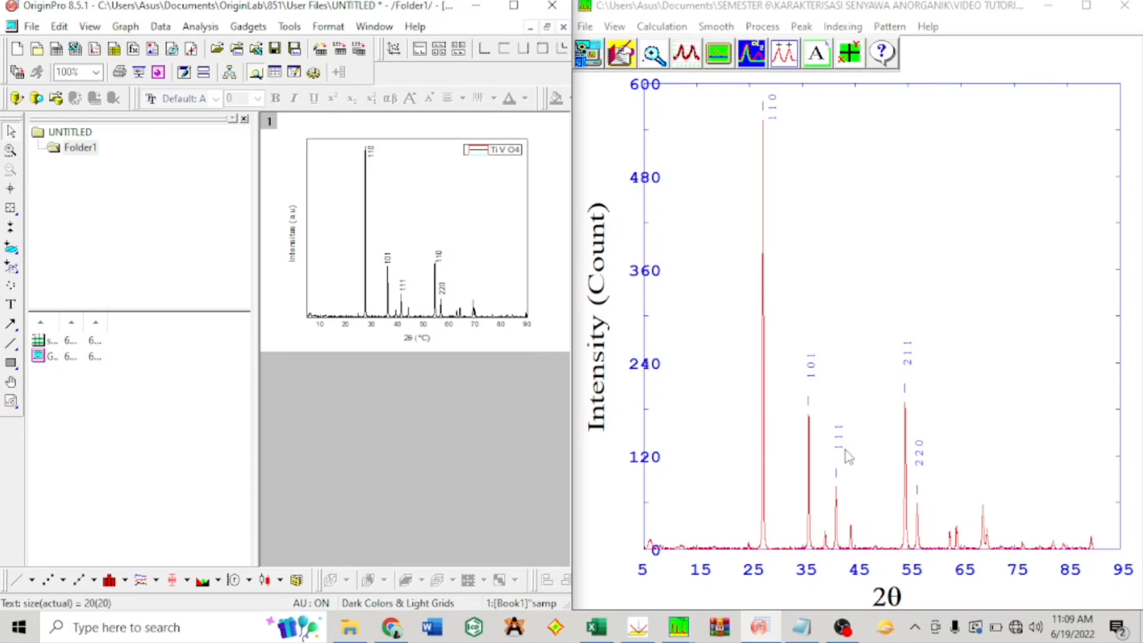
{"action": "left_click", "coordinate": [439, 257]}
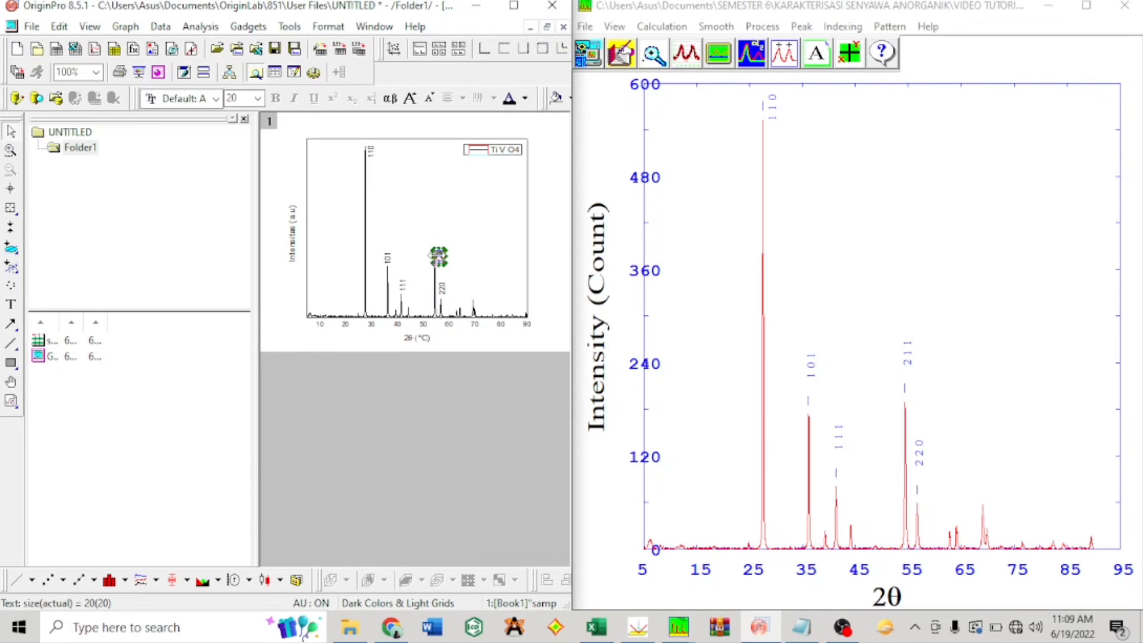
{"action": "double_click", "coordinate": [441, 266]}
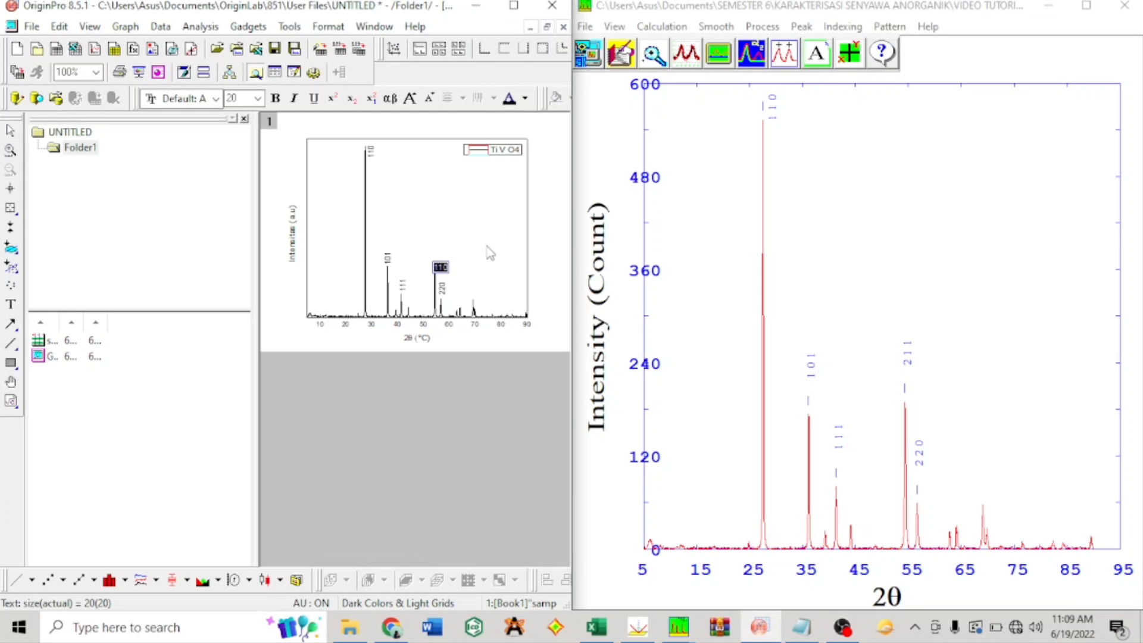
{"action": "key", "text": "Left"}
{"action": "key", "text": "Right"}
{"action": "type", "text": "1"}
{"action": "left_click", "coordinate": [494, 244]}
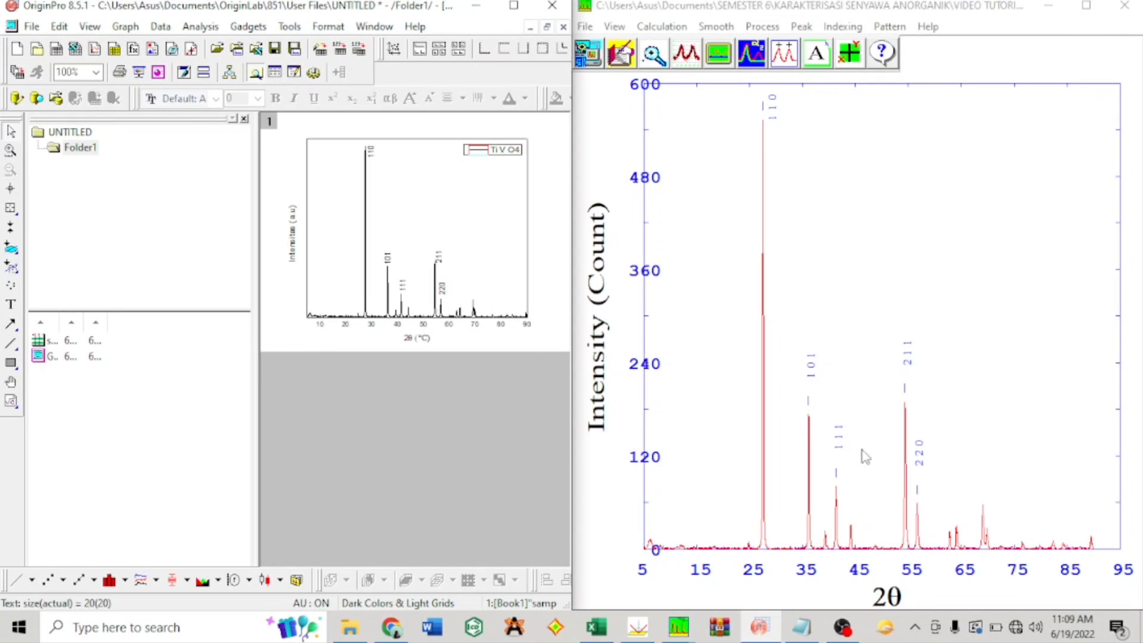
{"action": "left_click", "coordinate": [514, 6]}
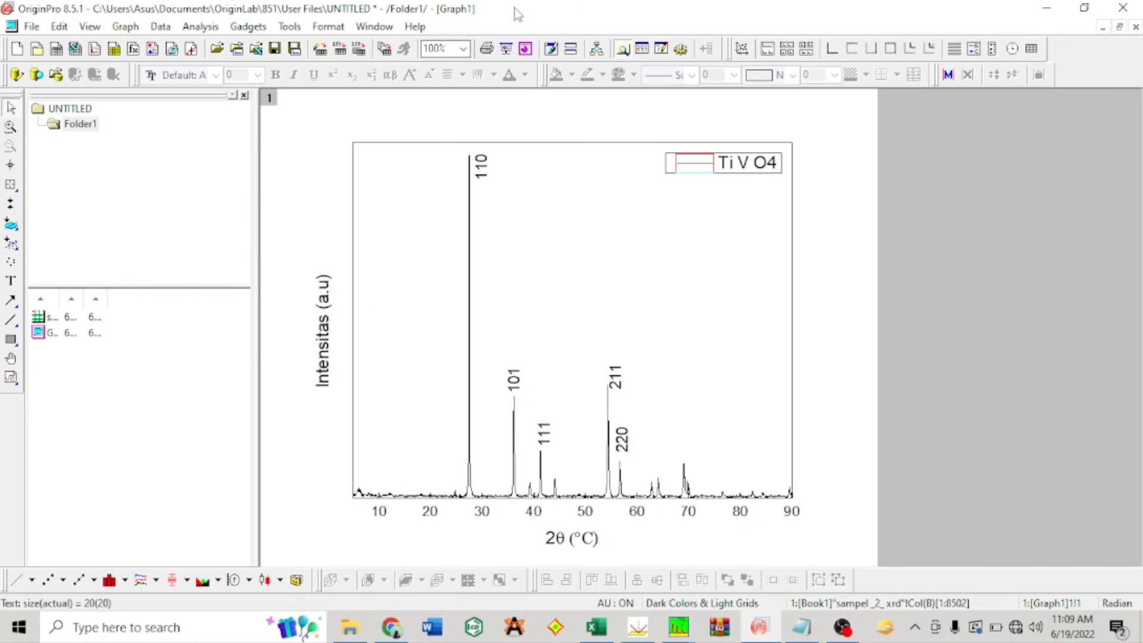